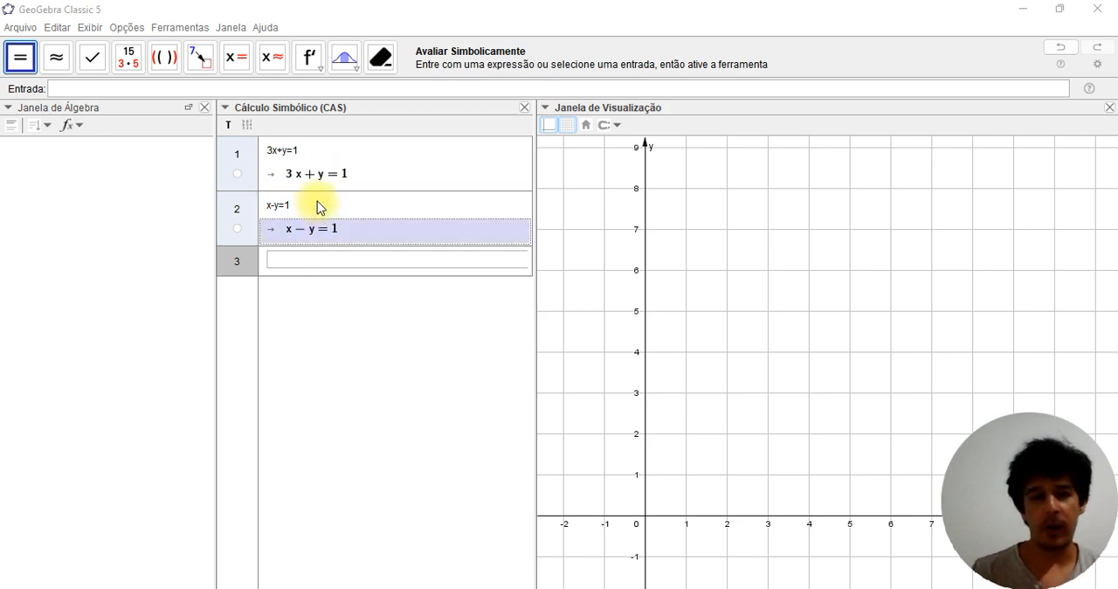
Solve the system formed by 3x+y=1 and x-y=1 in CAS rows 1 and 2 with the Resolver tool
{"action": "left_click", "coordinate": [326, 263]}
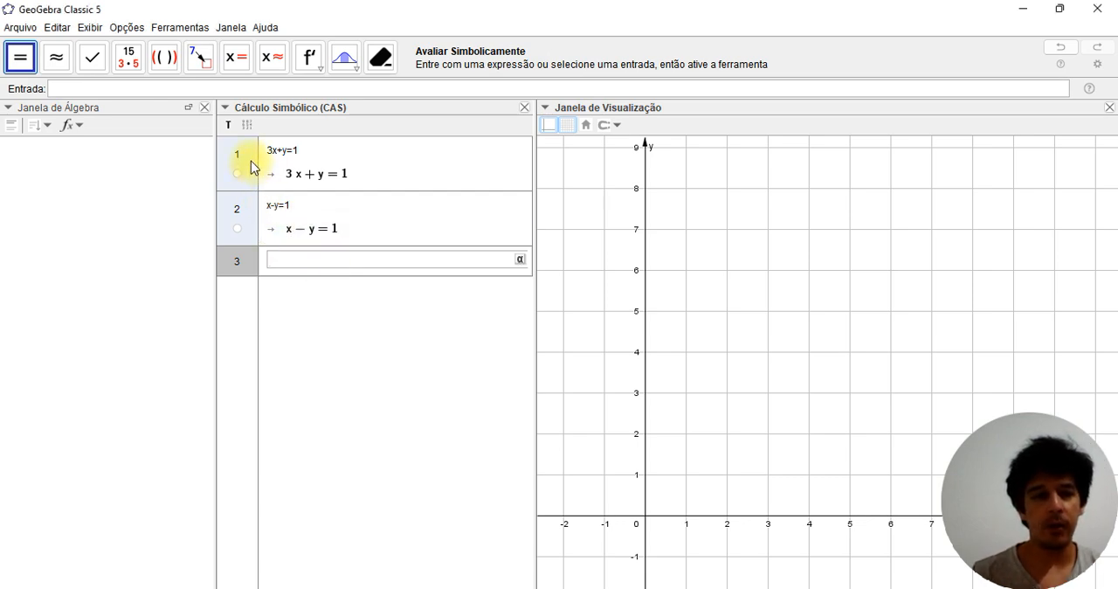
{"action": "left_click", "coordinate": [251, 167]}
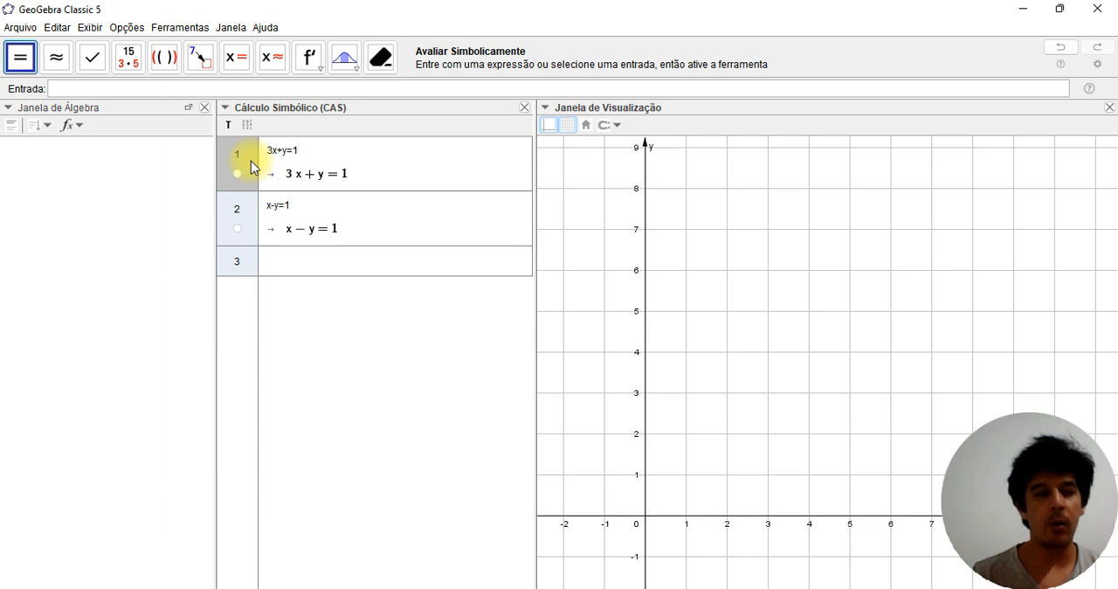
{"action": "left_click", "coordinate": [252, 215], "text": "shift"}
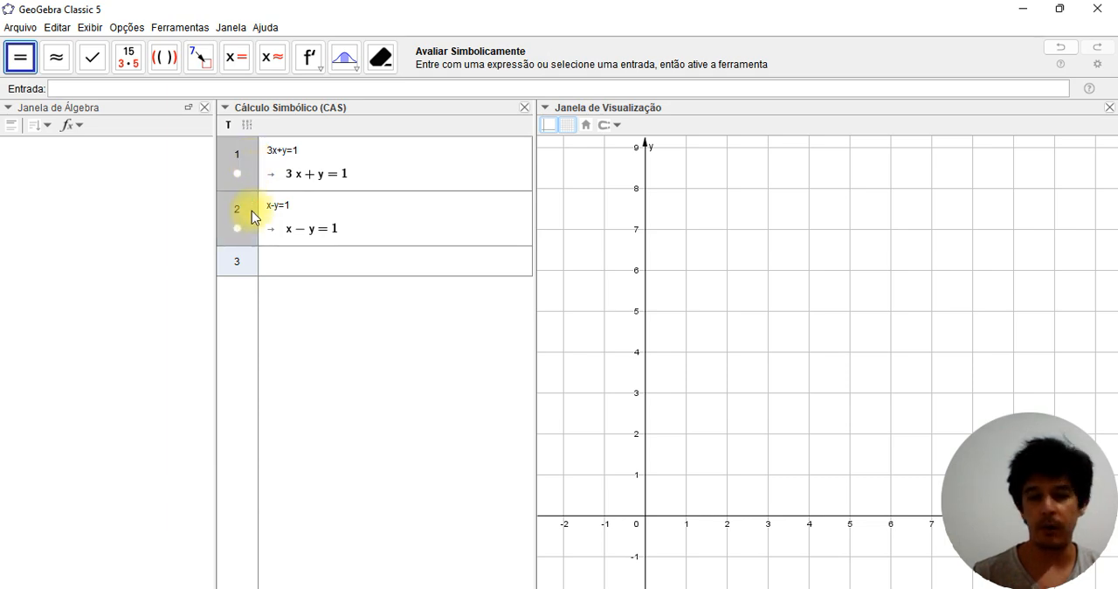
{"action": "left_click", "coordinate": [238, 68]}
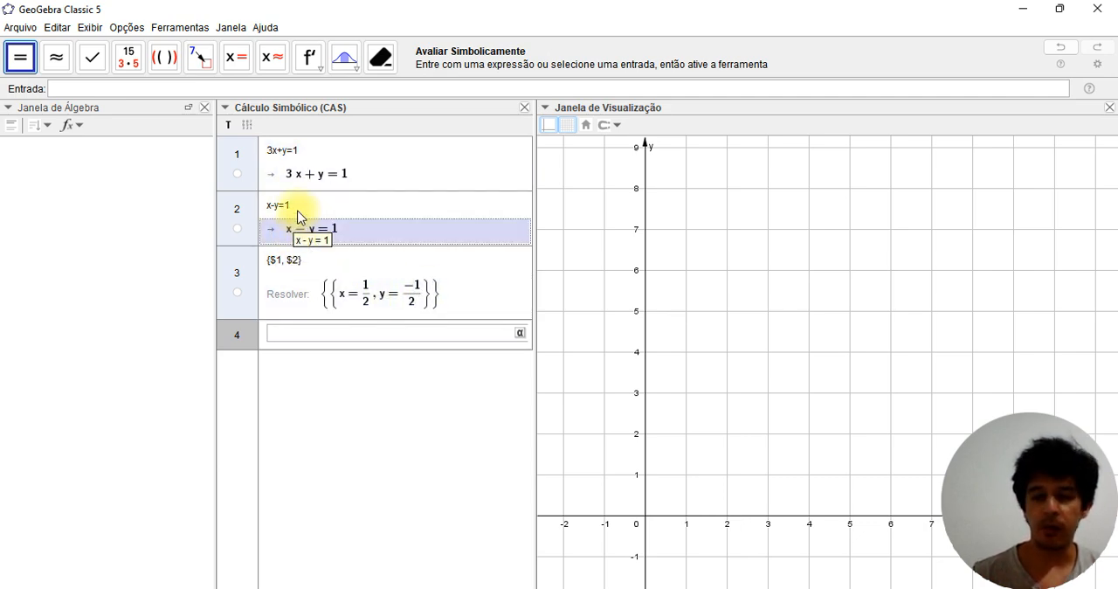
Plot the equations 3x+y=1 and x-y=1 from the CAS rows as lines in the graphics view
{"action": "left_click", "coordinate": [238, 175]}
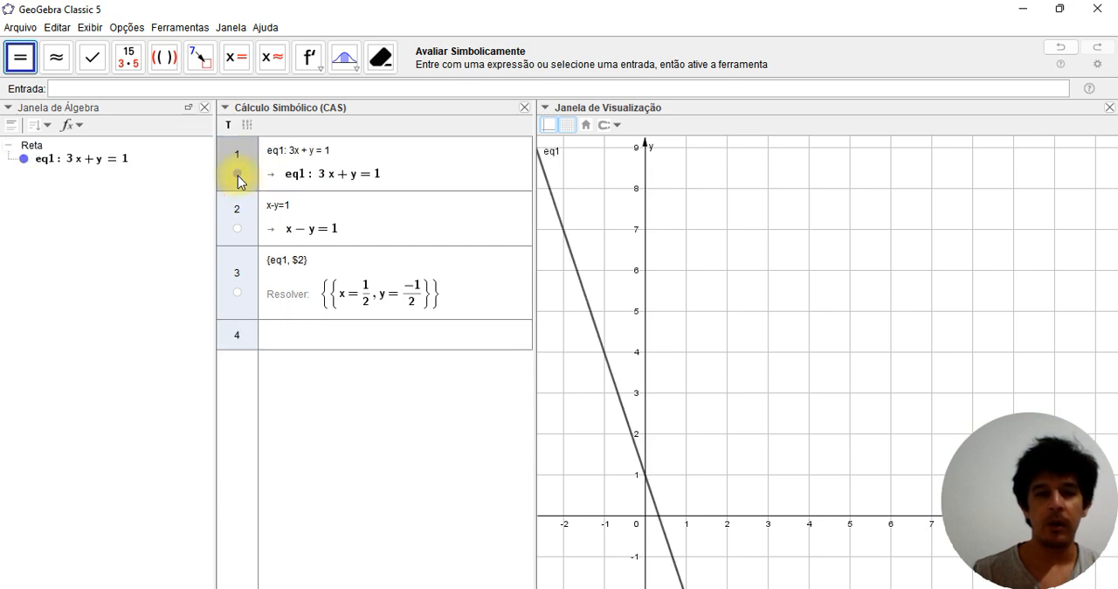
{"action": "left_click", "coordinate": [711, 374]}
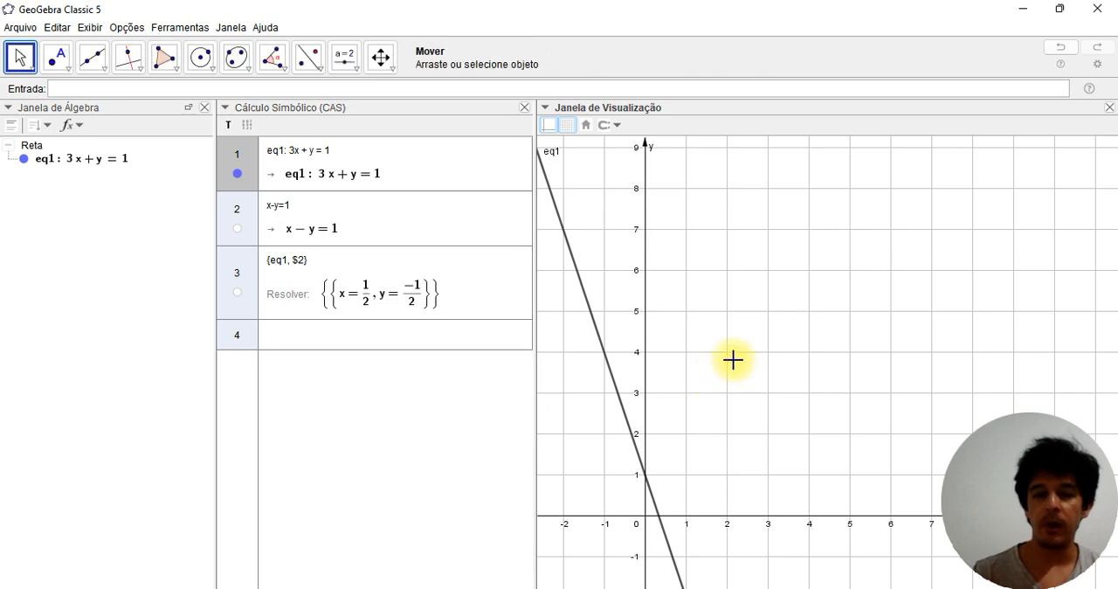
{"action": "left_click_drag", "start_coordinate": [700, 394], "coordinate": [761, 309]}
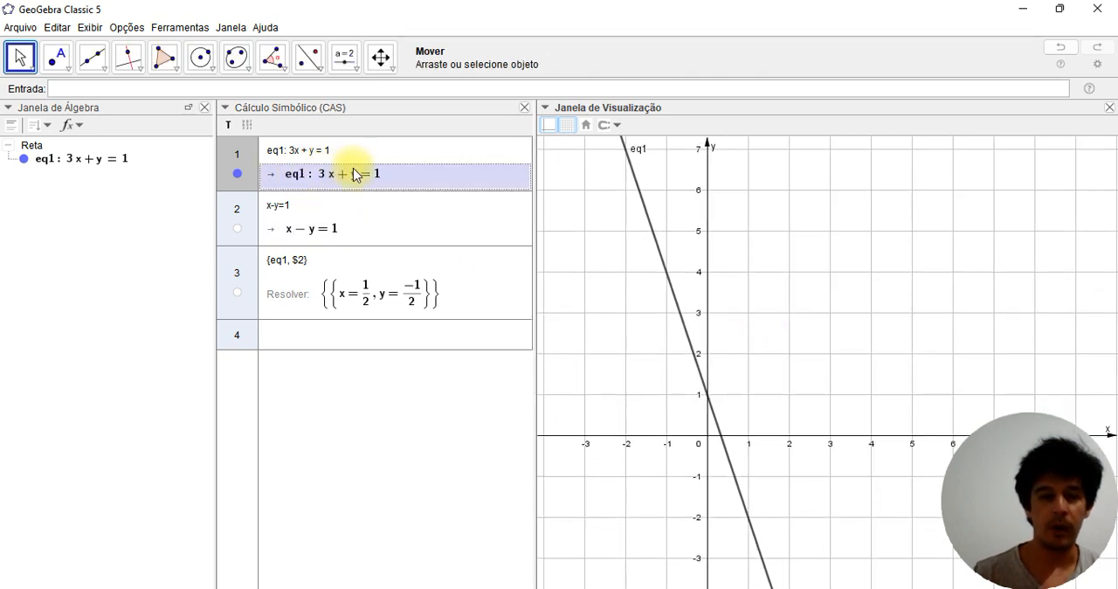
{"action": "left_click", "coordinate": [238, 229]}
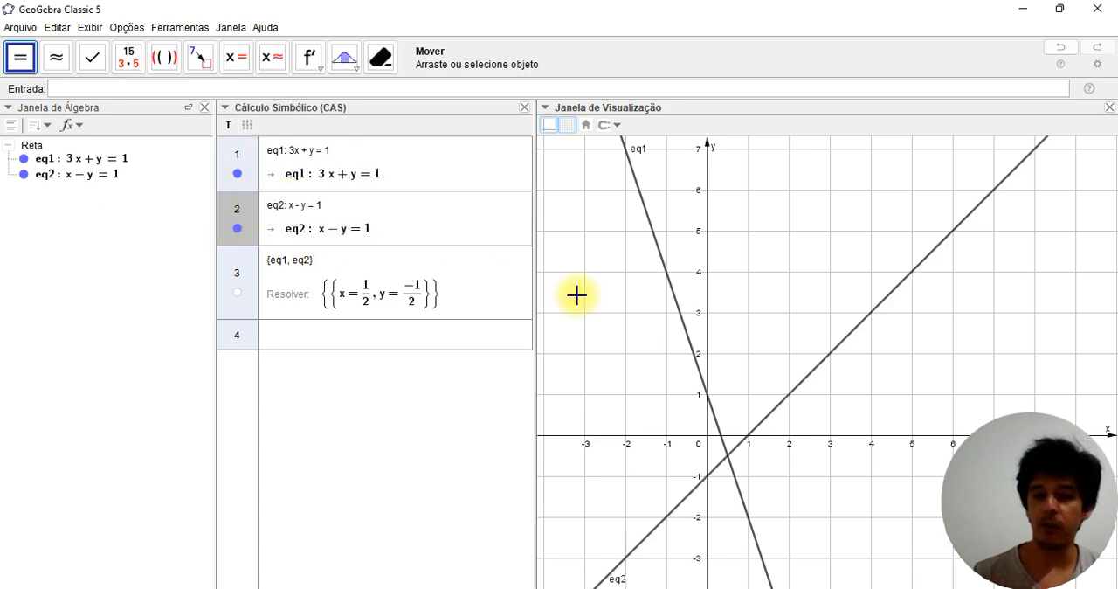
{"action": "left_click_drag", "start_coordinate": [764, 334], "coordinate": [766, 297]}
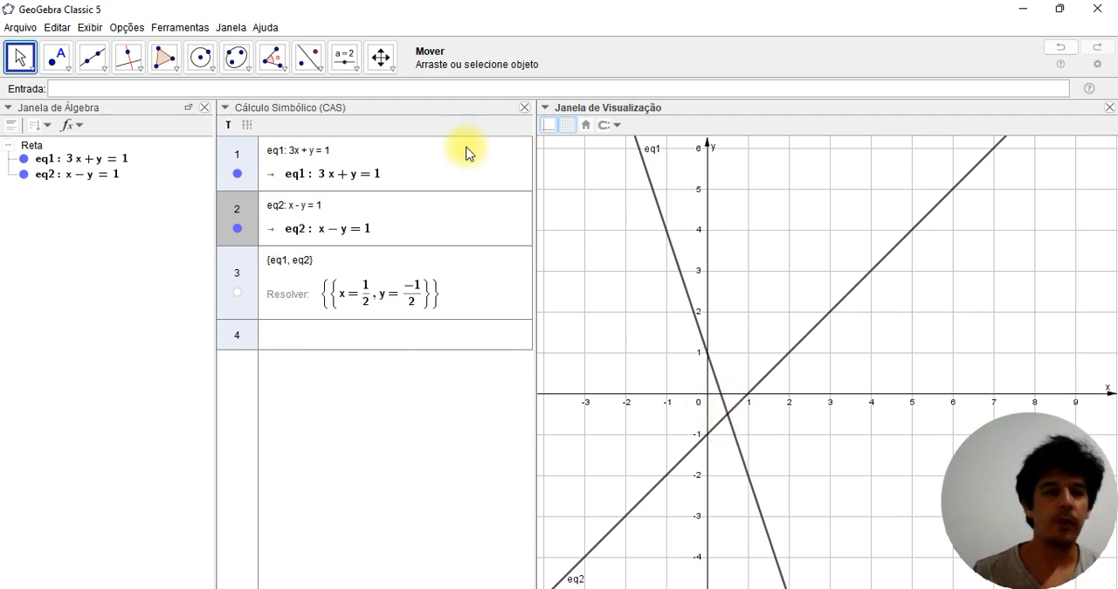
Mark the intersection point of lines eq2 and eq1 with the Interseção de Dois Objetos tool
{"action": "left_click", "coordinate": [72, 75]}
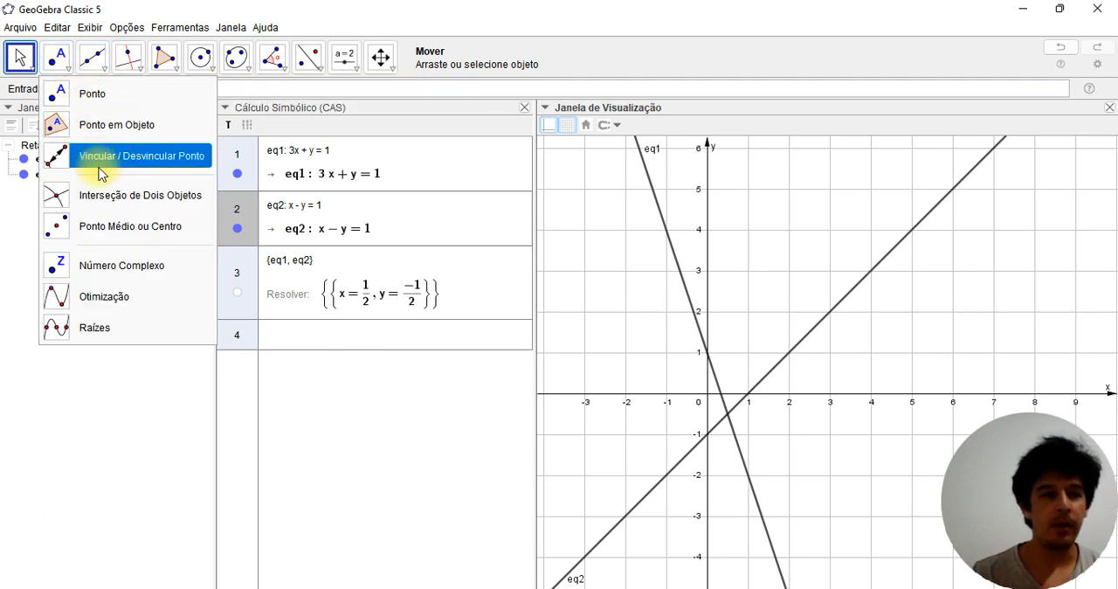
{"action": "left_click", "coordinate": [109, 195]}
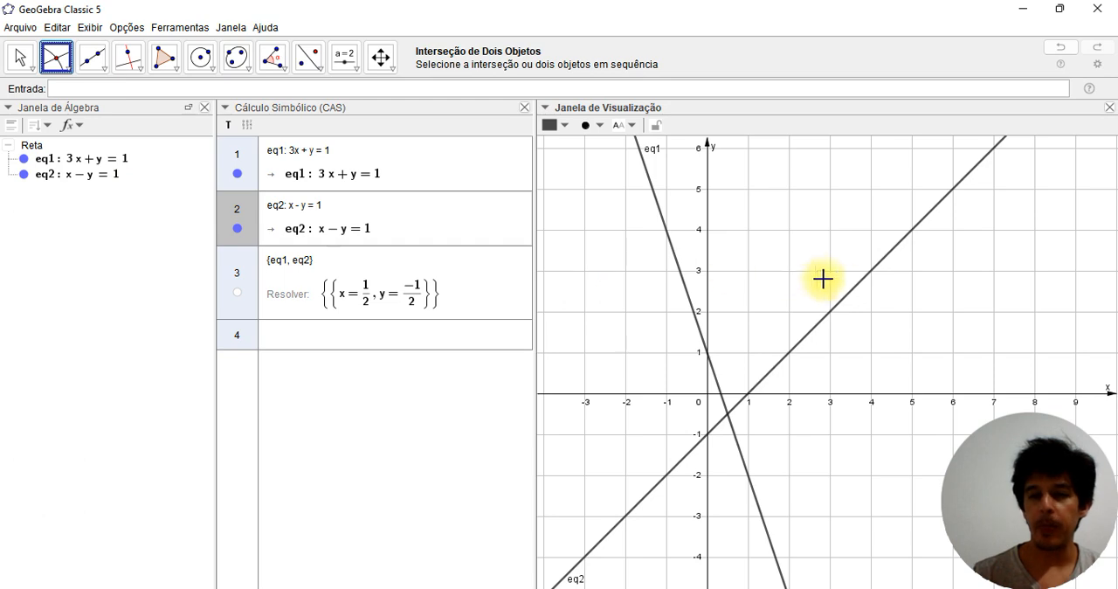
{"action": "left_click", "coordinate": [852, 291]}
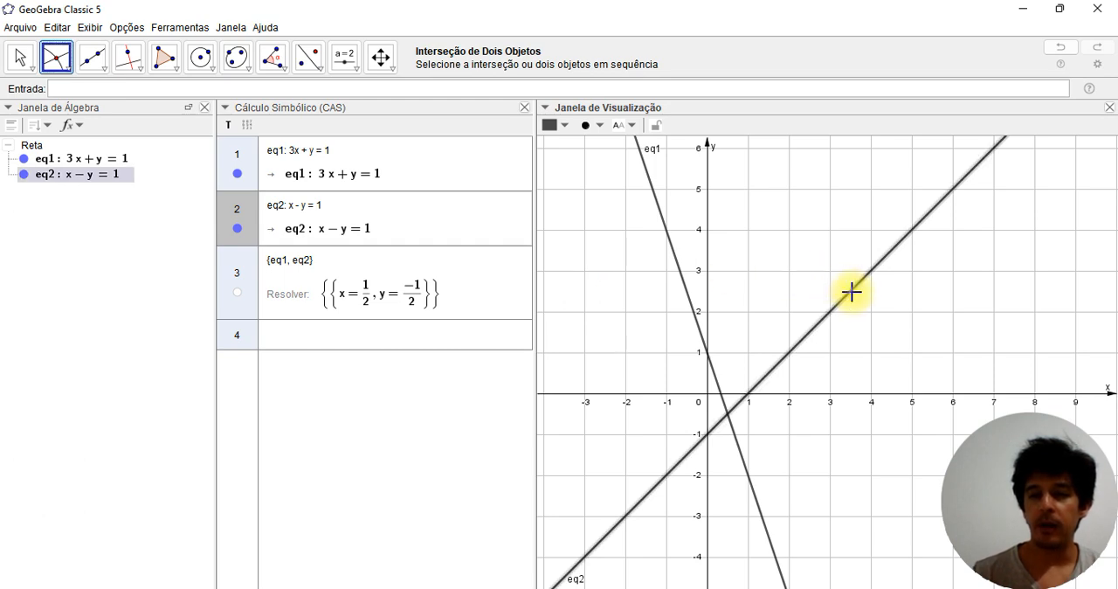
{"action": "left_click", "coordinate": [678, 264]}
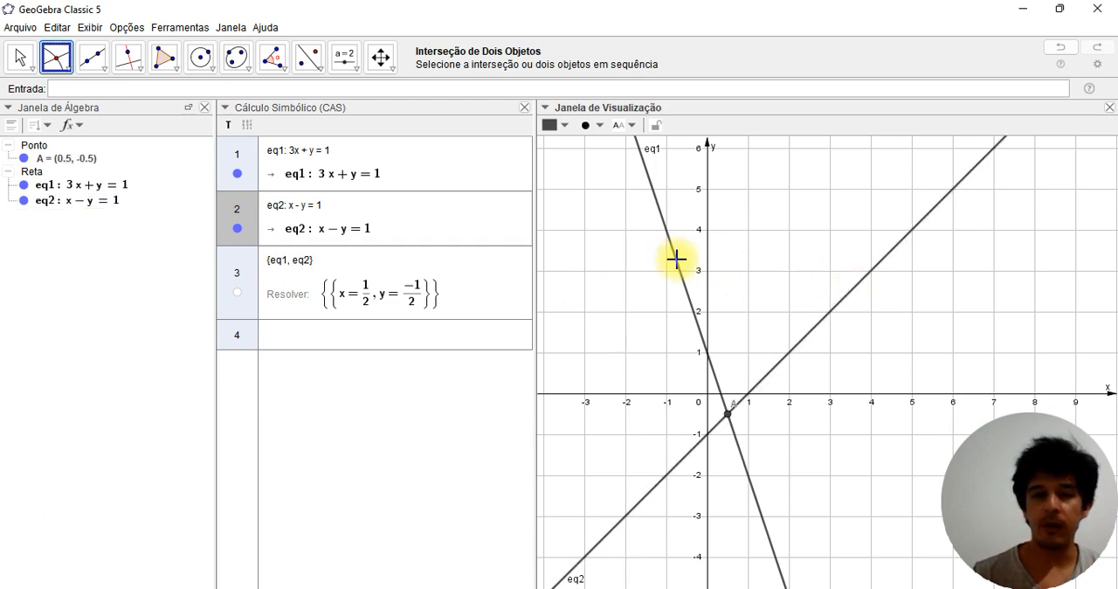
{"action": "left_click", "coordinate": [21, 60]}
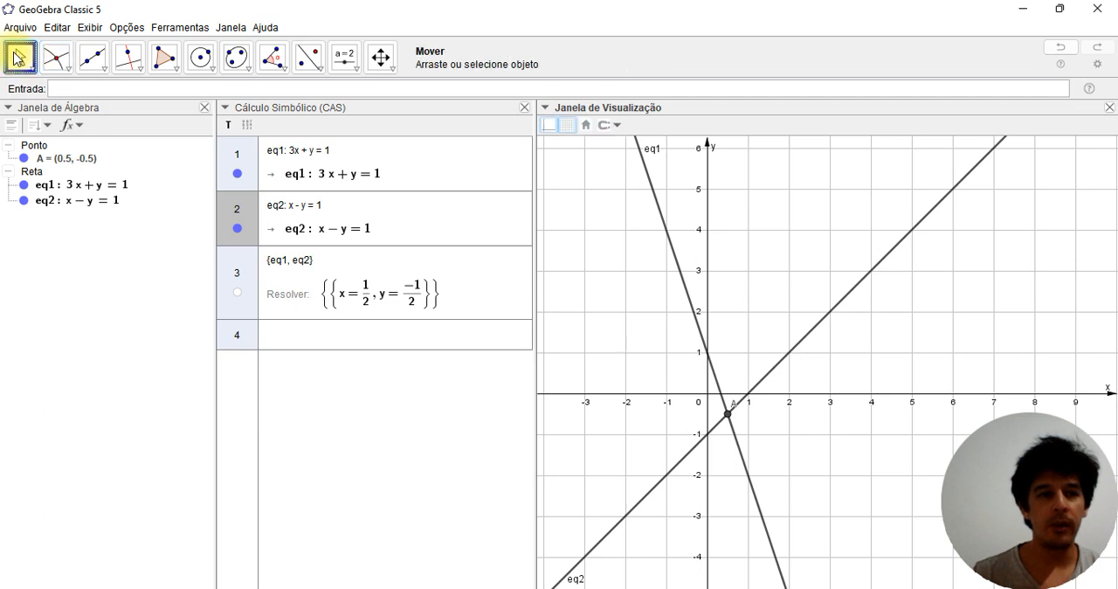
{"action": "left_click", "coordinate": [730, 417]}
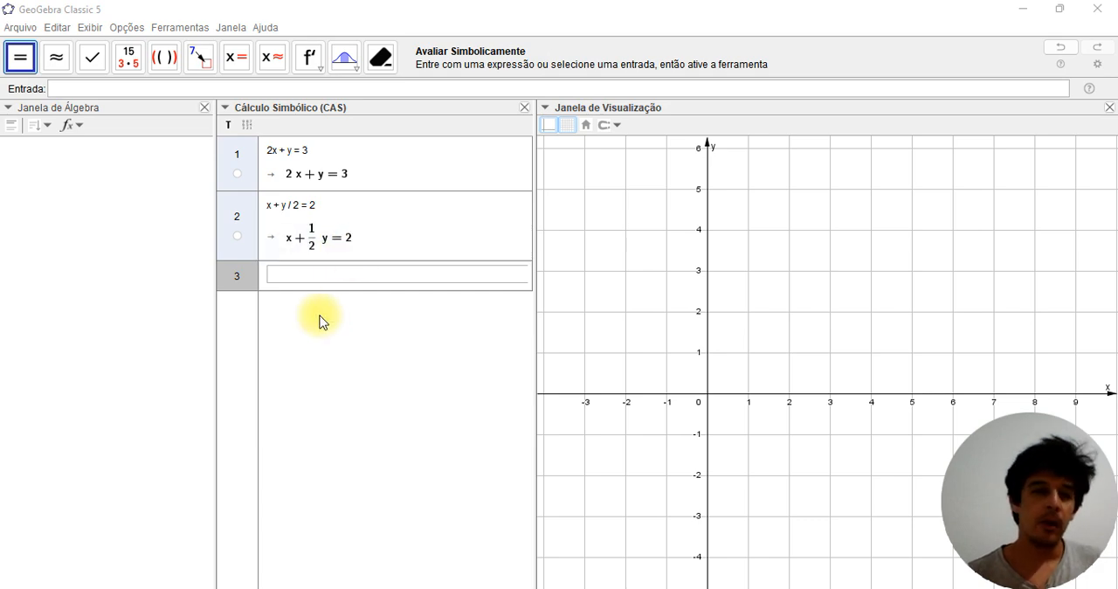
Solve the system formed by 2x+y=3 and x+y/2=2 in CAS rows 1 and 2 with the Resolver tool
{"action": "left_click", "coordinate": [246, 162]}
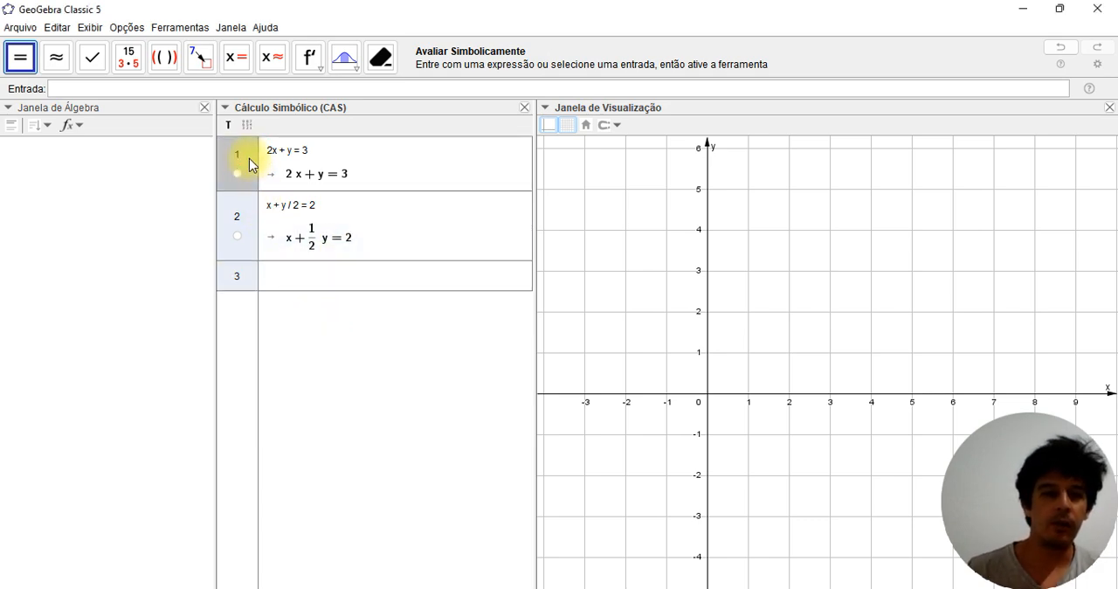
{"action": "left_click", "coordinate": [248, 224], "text": "shift"}
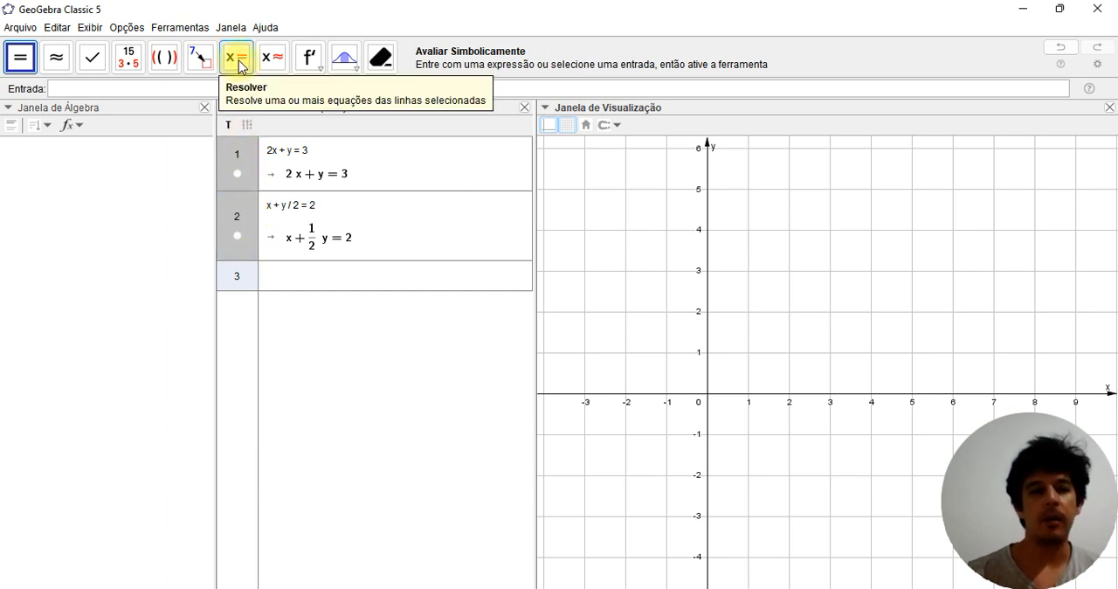
{"action": "left_click", "coordinate": [240, 63]}
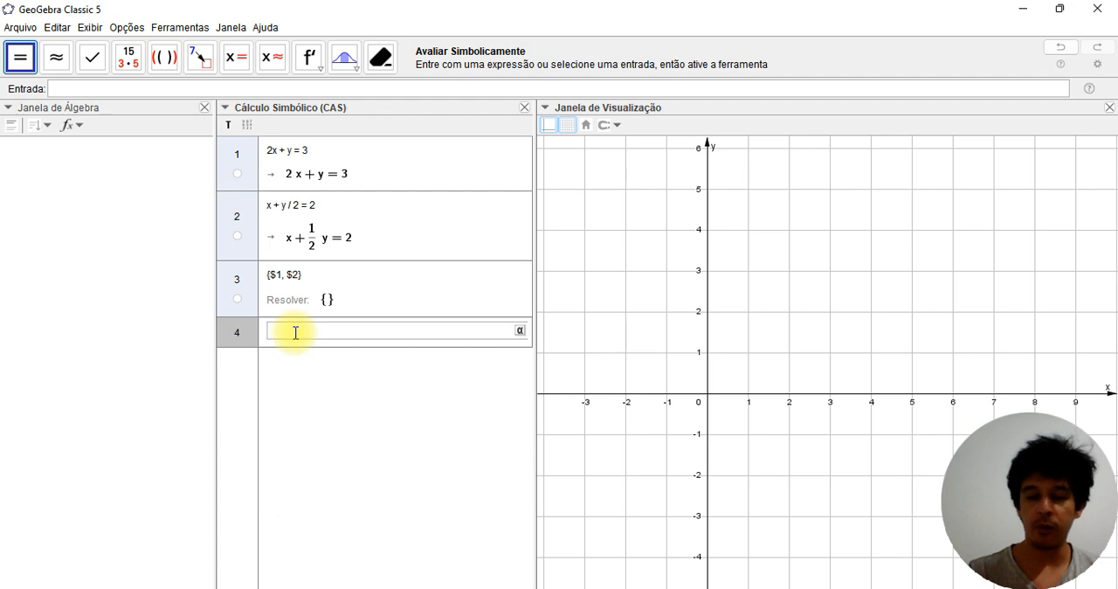
Evaluate Resolver({$1, $2}, {x, y}) in CAS row 4, using the list of equations and list of variables syntax
{"action": "type", "text": "resol"}
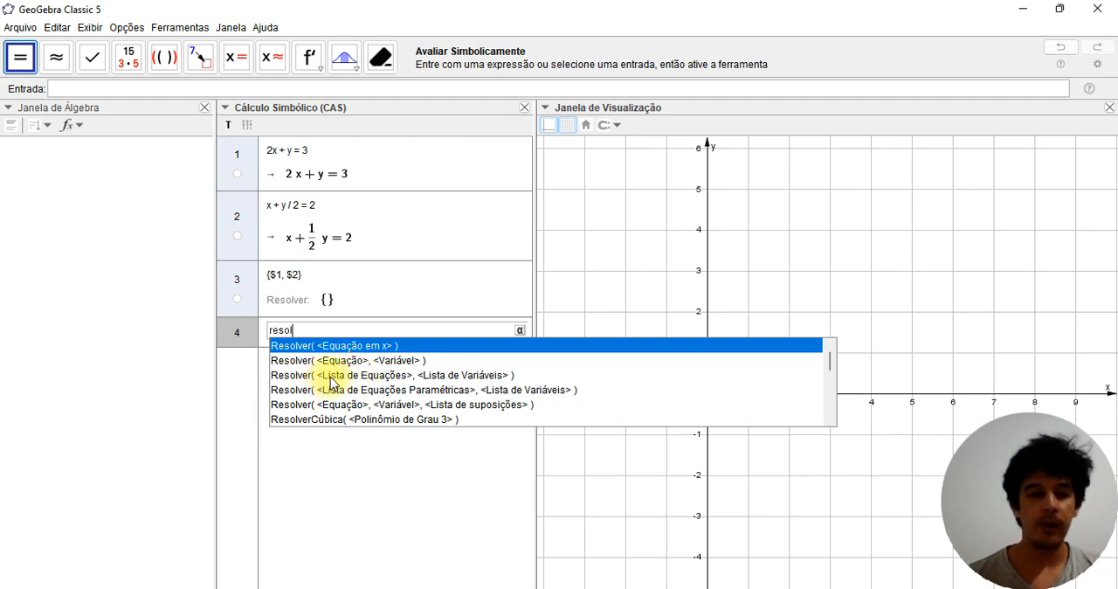
{"action": "left_click", "coordinate": [330, 377]}
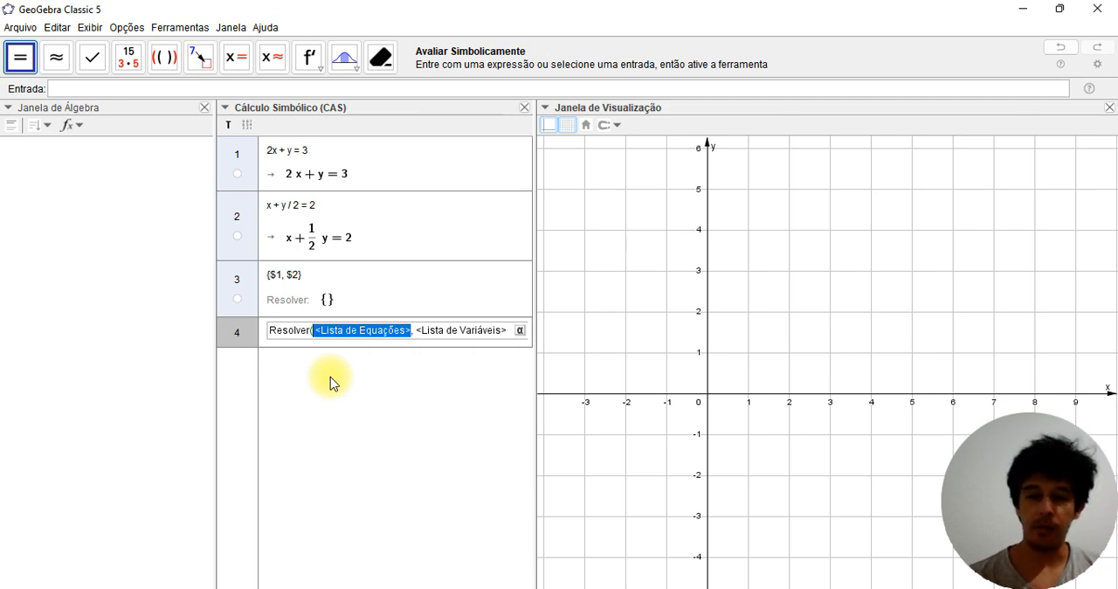
{"action": "type", "text": "{"}
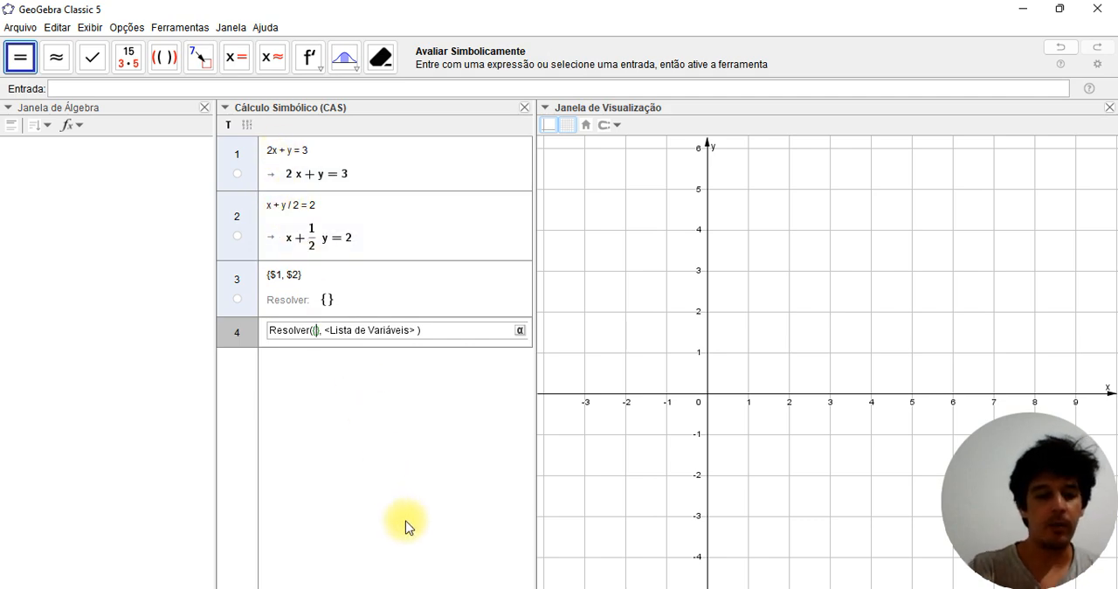
{"action": "type", "text": "$1, $2"}
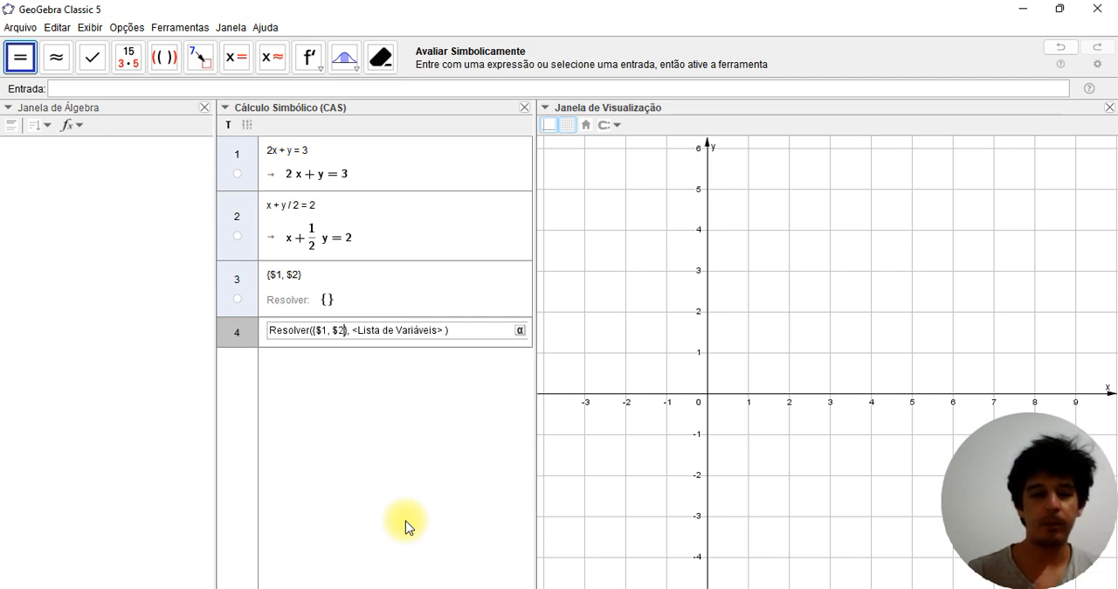
{"action": "key", "text": "Tab"}
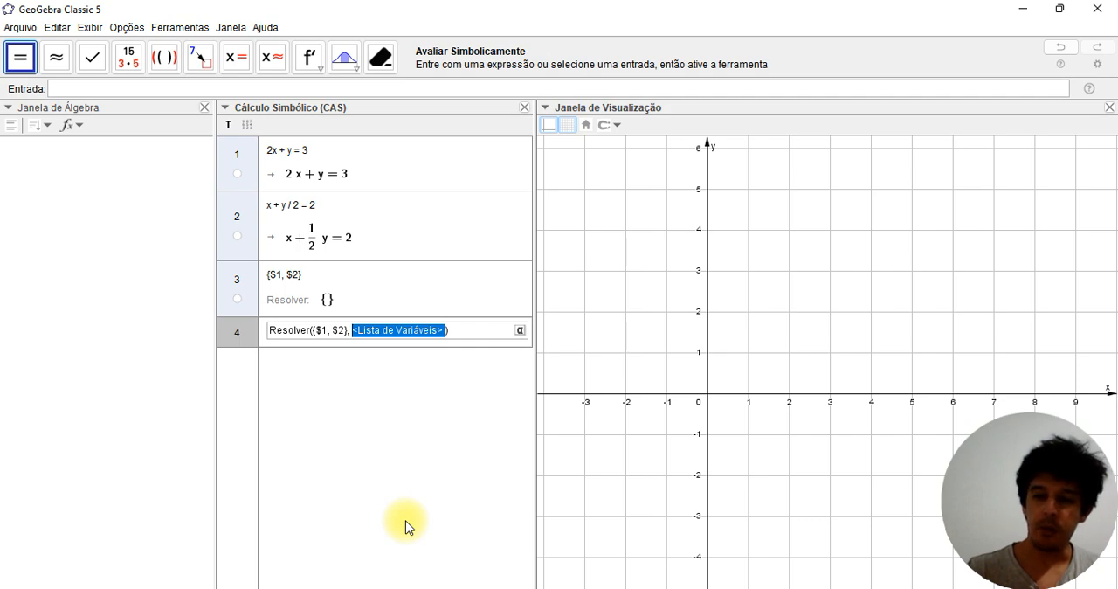
{"action": "type", "text": "{"}
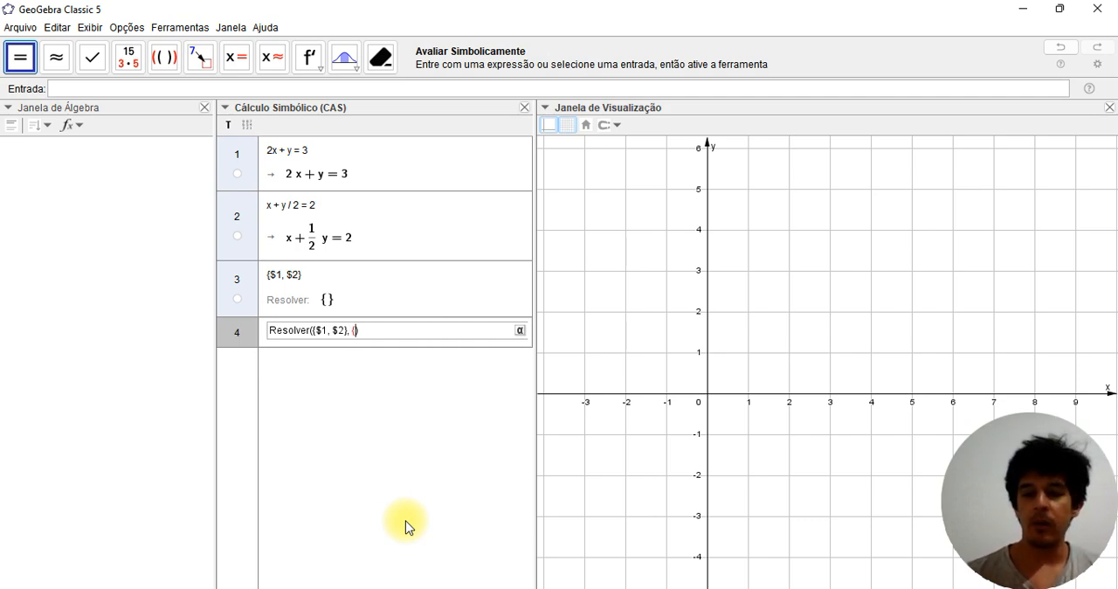
{"action": "type", "text": "x, "}
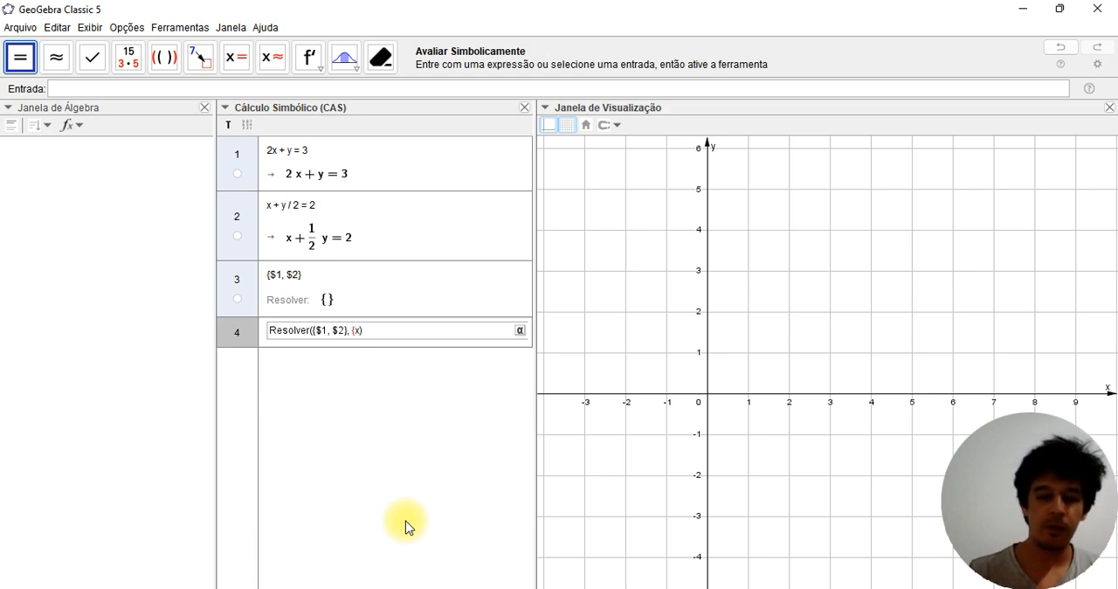
{"action": "type", "text": "y})"}
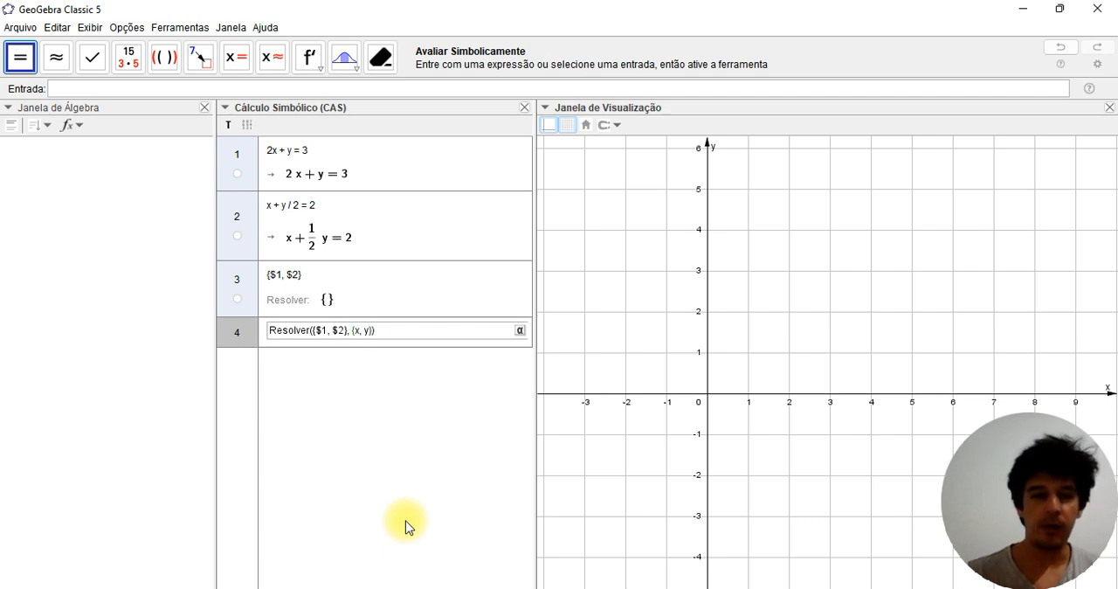
{"action": "key", "text": "Return"}
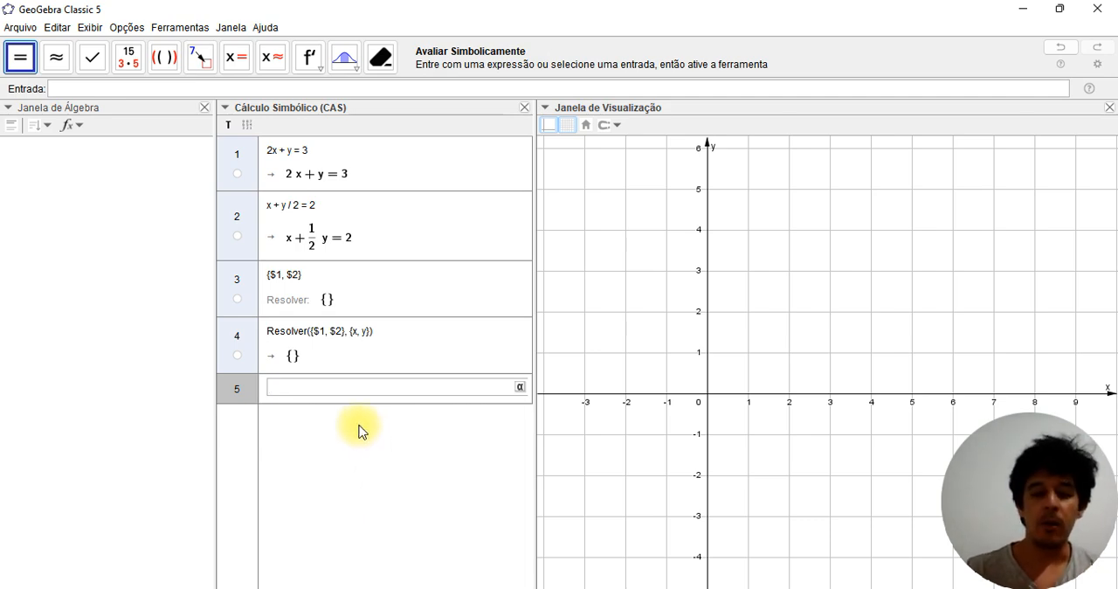
Evaluate Soluções({$1, $2}, {x, y}) in CAS row 5, using the list of equations and list of variables syntax
{"action": "type", "text": "solu"}
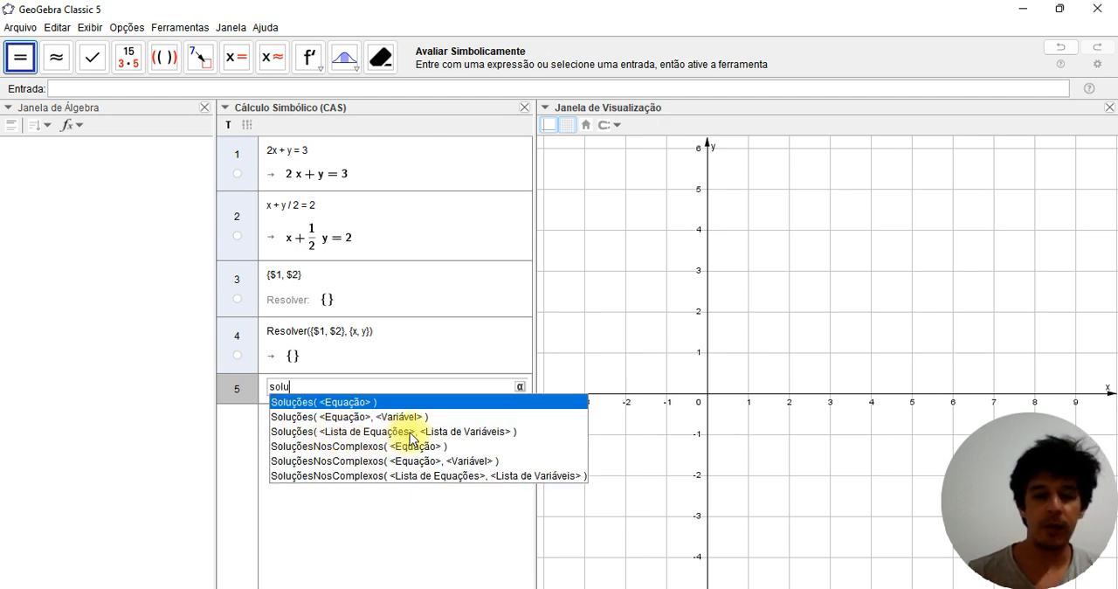
{"action": "left_click", "coordinate": [361, 432]}
{"action": "type", "text": "{"}
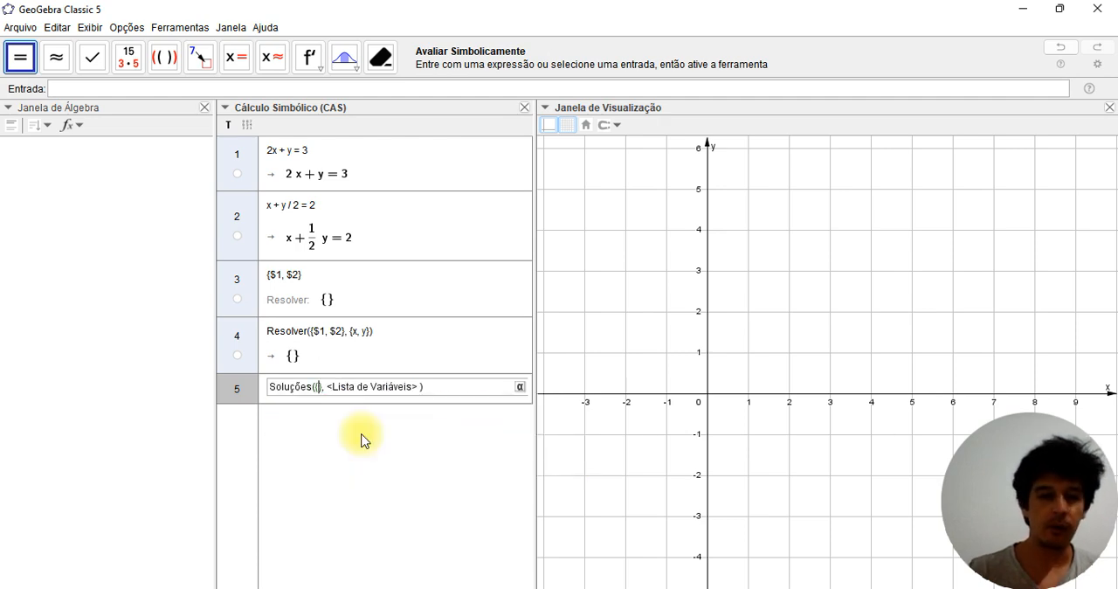
{"action": "type", "text": "$"}
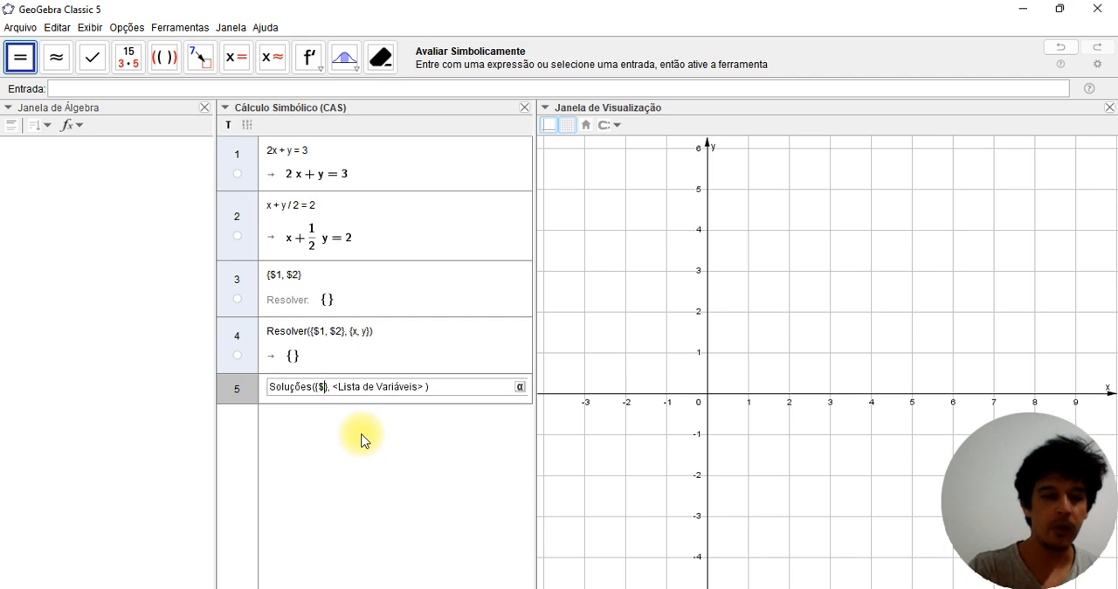
{"action": "type", "text": "1, $"}
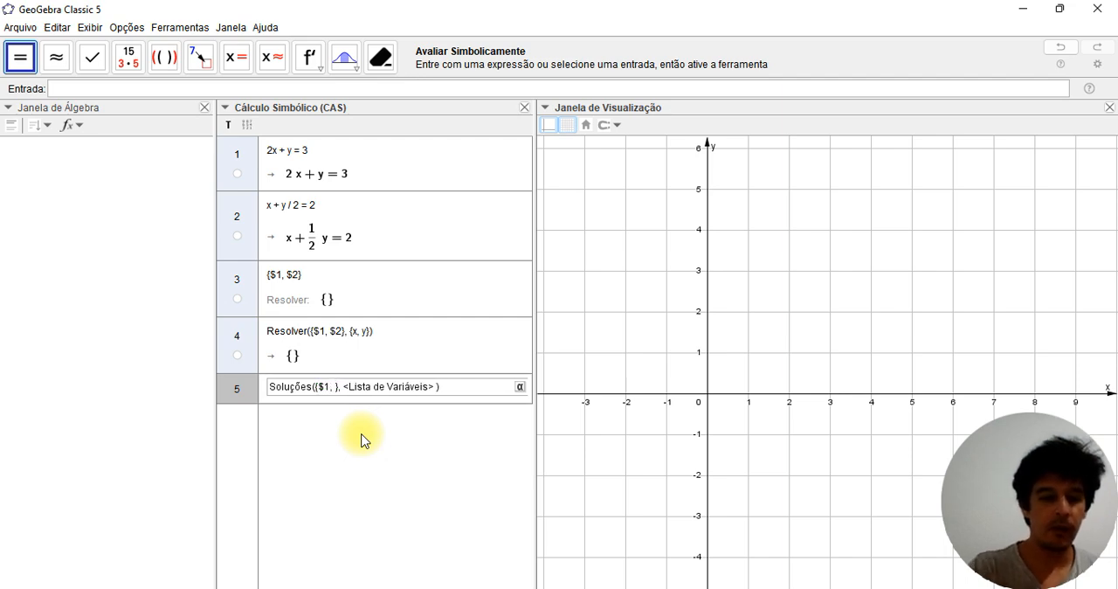
{"action": "type", "text": "2"}
{"action": "key", "text": "Right"}
{"action": "key", "text": "Right"}
{"action": "key", "text": "Right"}
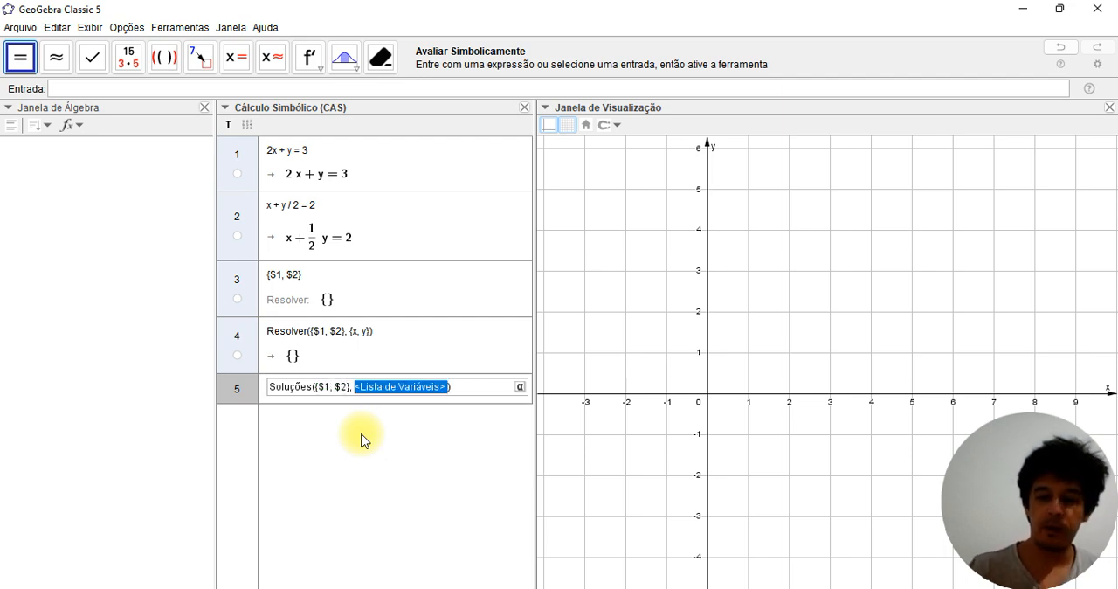
{"action": "type", "text": "("}
{"action": "type", "text": "x, "}
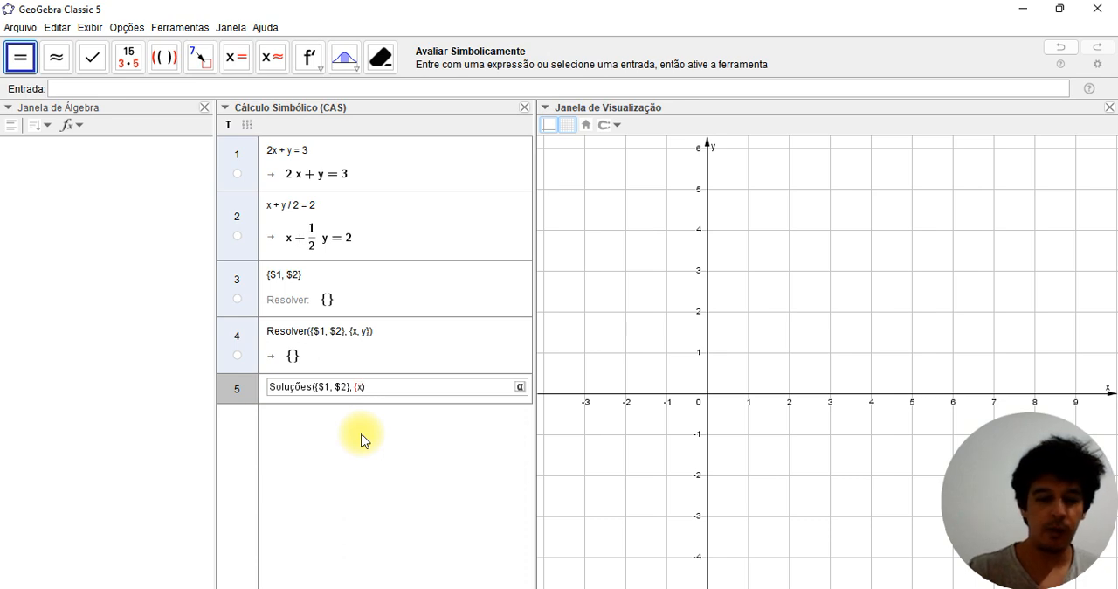
{"action": "type", "text": "y"}
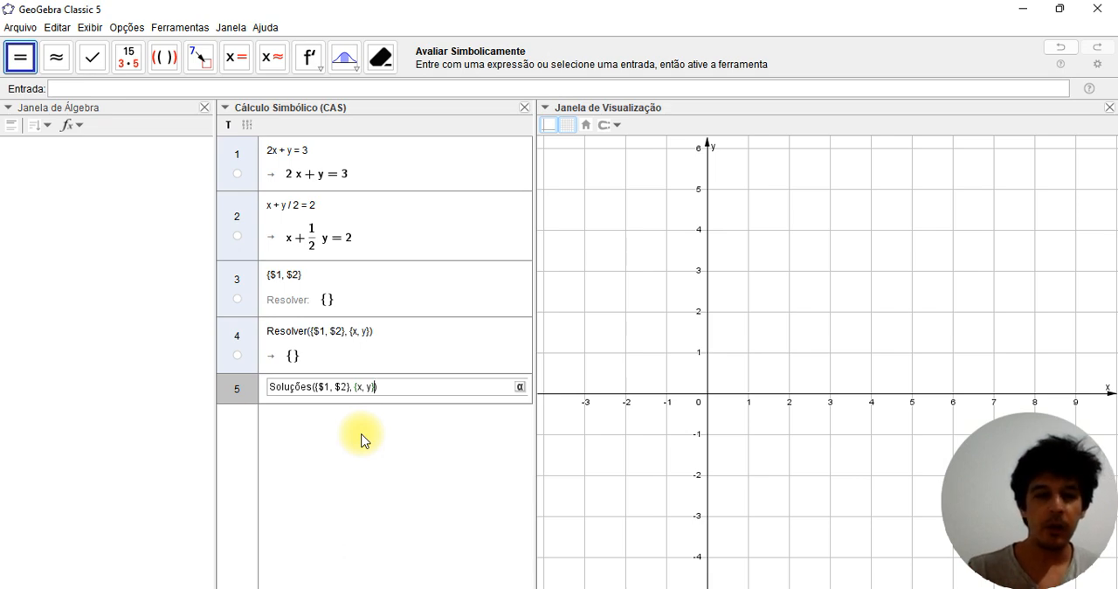
{"action": "key", "text": "Return"}
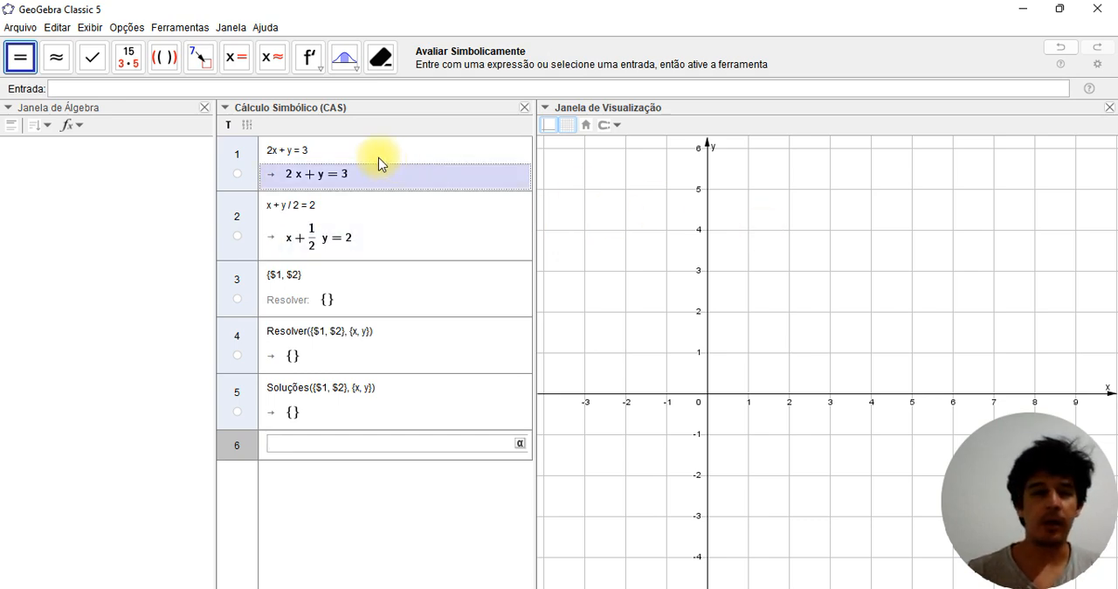
Plot the equations 2x+y=3 and x+y/2=2 from CAS rows 1 and 2 as lines in the graphics view
{"action": "left_click", "coordinate": [238, 180]}
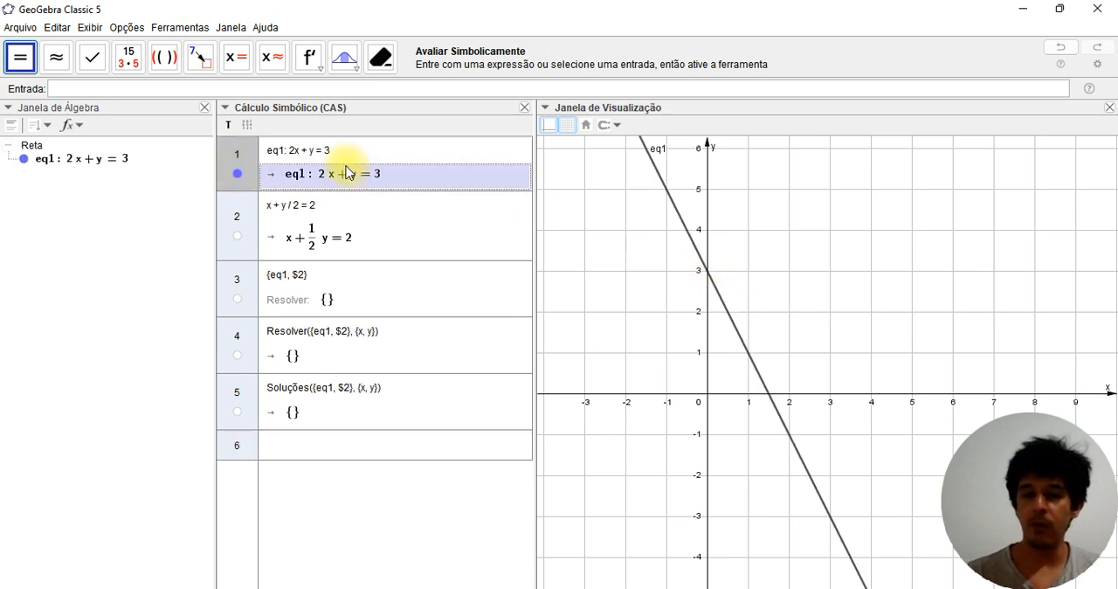
{"action": "left_click", "coordinate": [238, 238]}
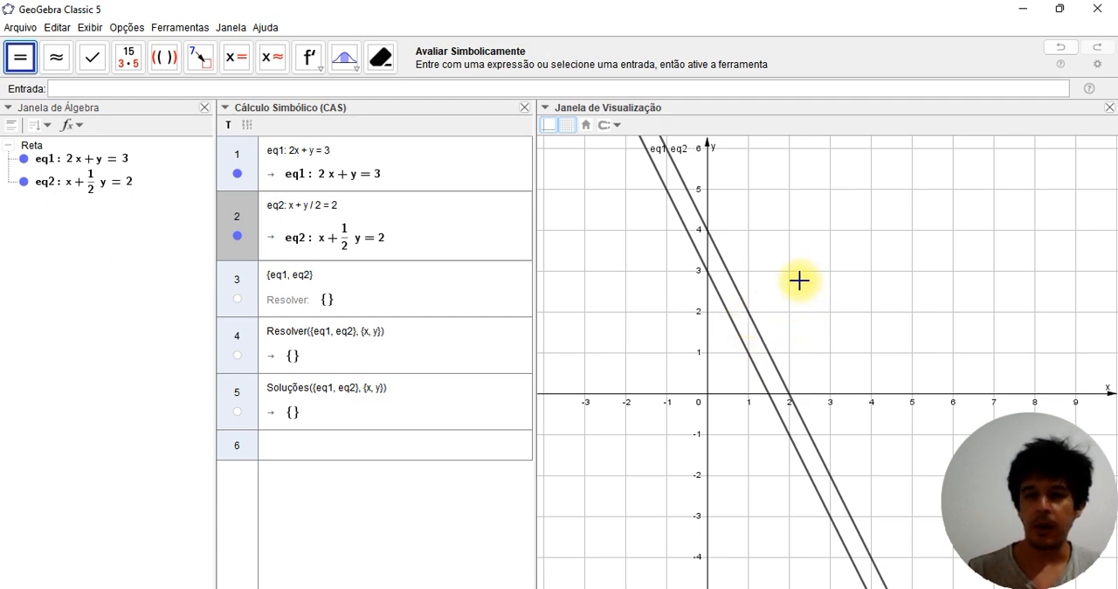
Check the geometric relation between lines eq2 and eq1 with the Relação tool and dismiss the result
{"action": "left_click", "coordinate": [847, 287]}
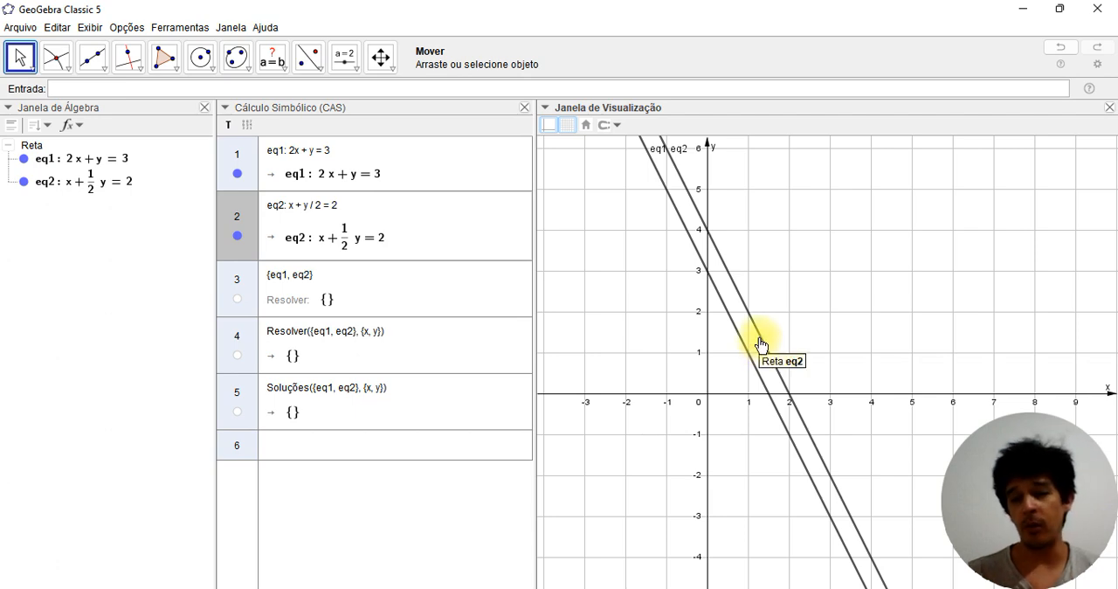
{"action": "left_click", "coordinate": [285, 71]}
{"action": "left_click", "coordinate": [298, 91]}
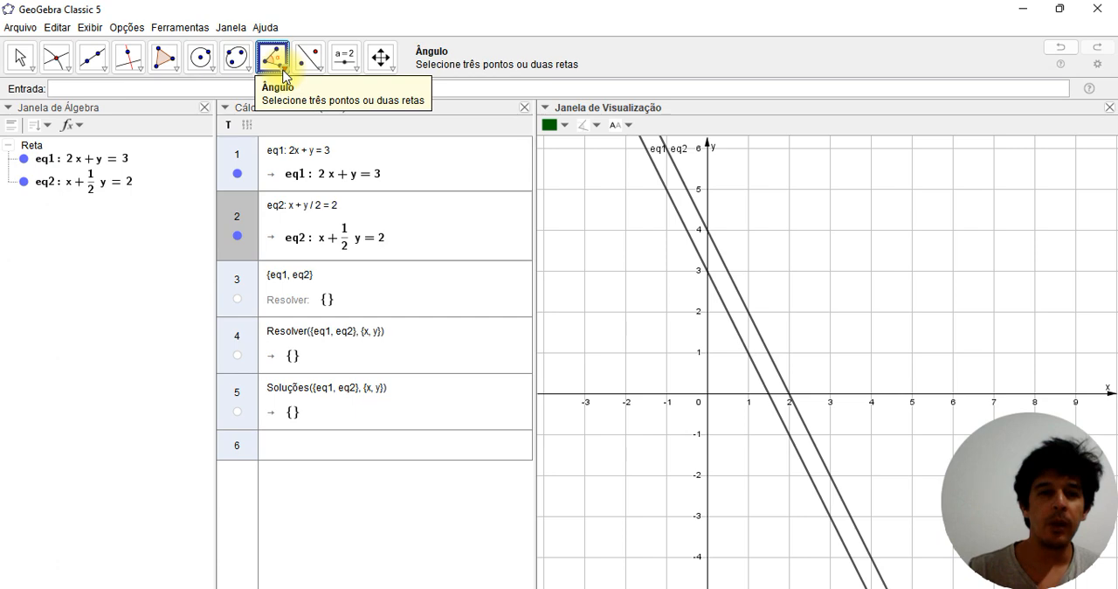
{"action": "left_click", "coordinate": [285, 74]}
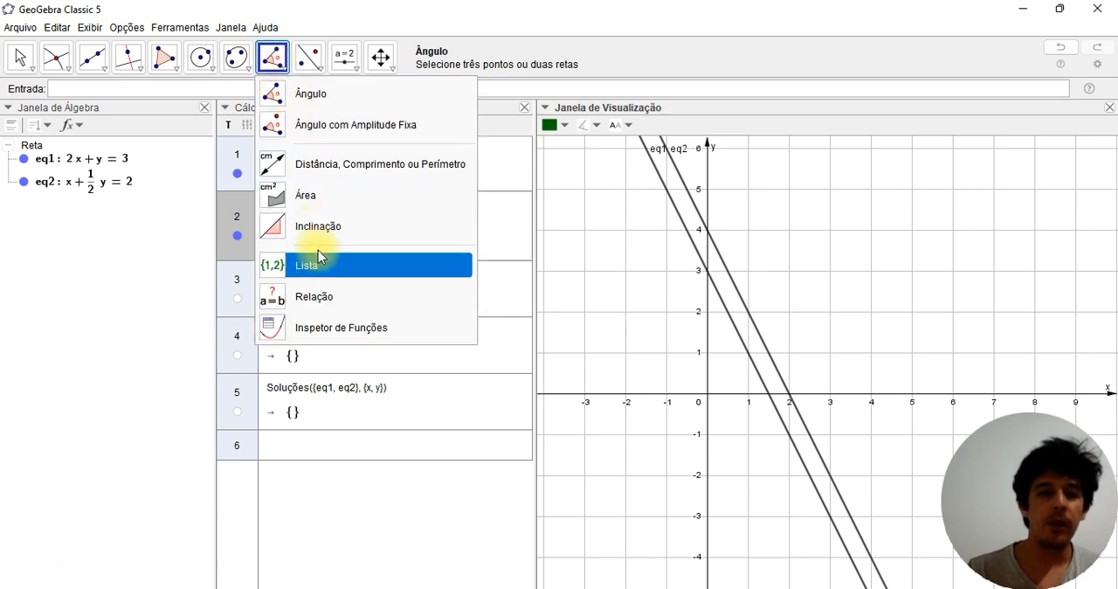
{"action": "left_click", "coordinate": [324, 302]}
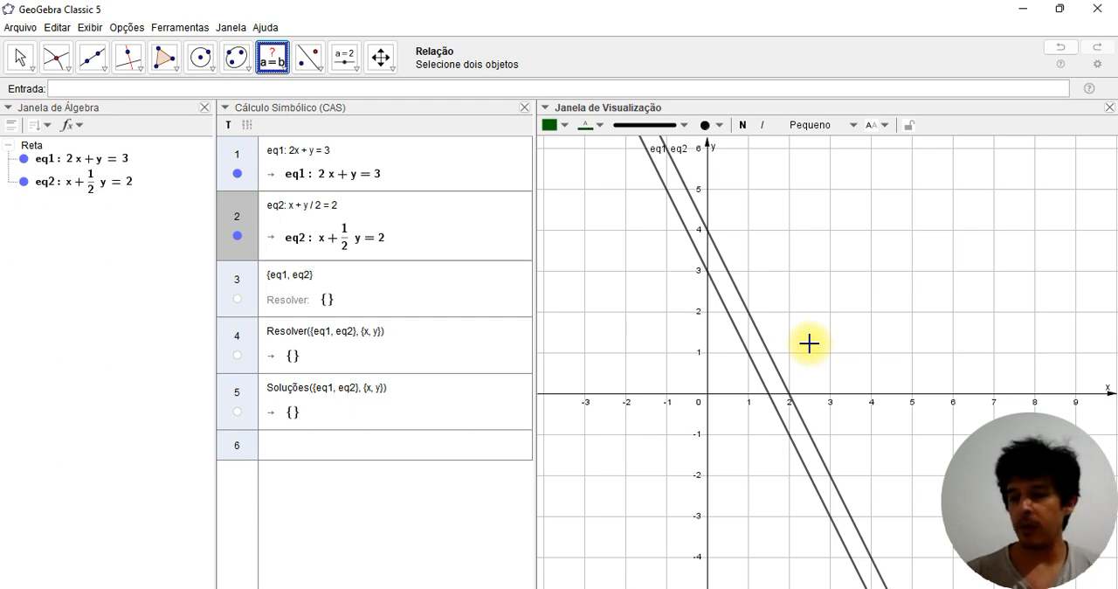
{"action": "left_click", "coordinate": [757, 331]}
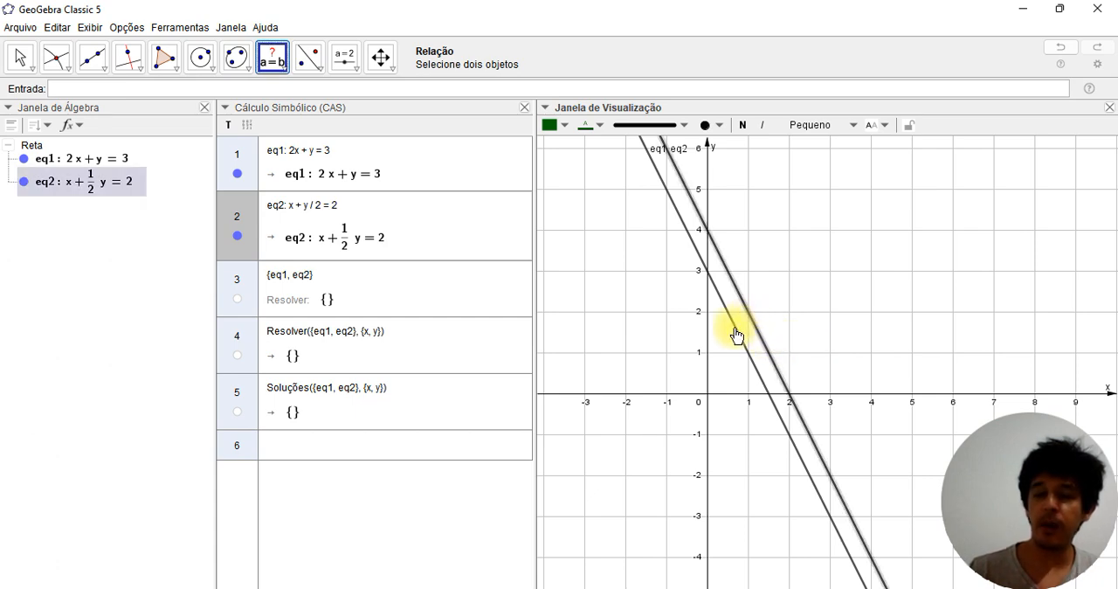
{"action": "left_click", "coordinate": [737, 336]}
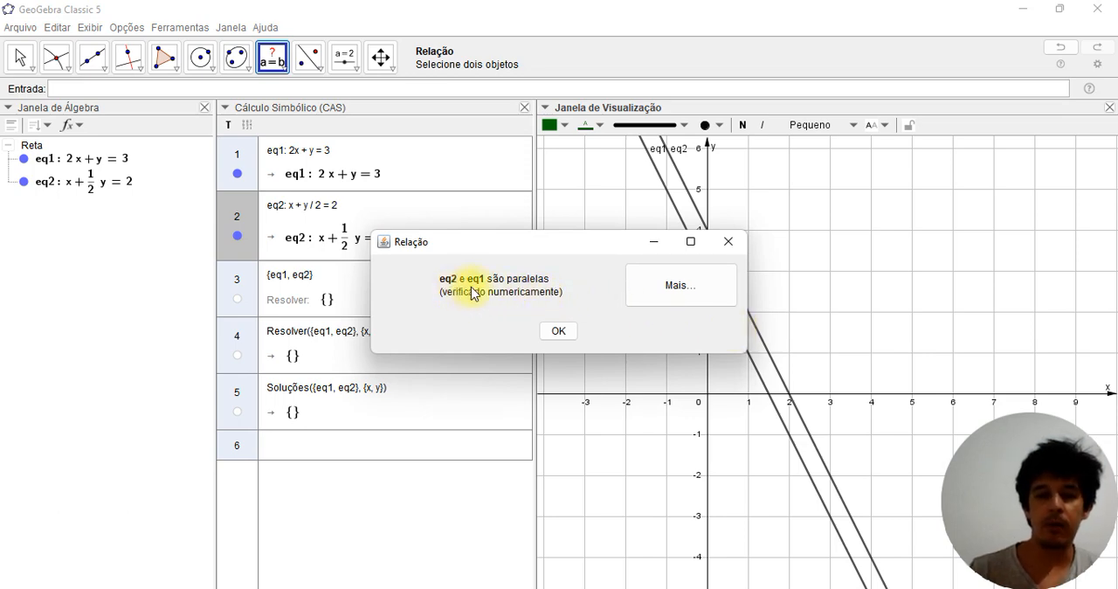
{"action": "left_click", "coordinate": [559, 334]}
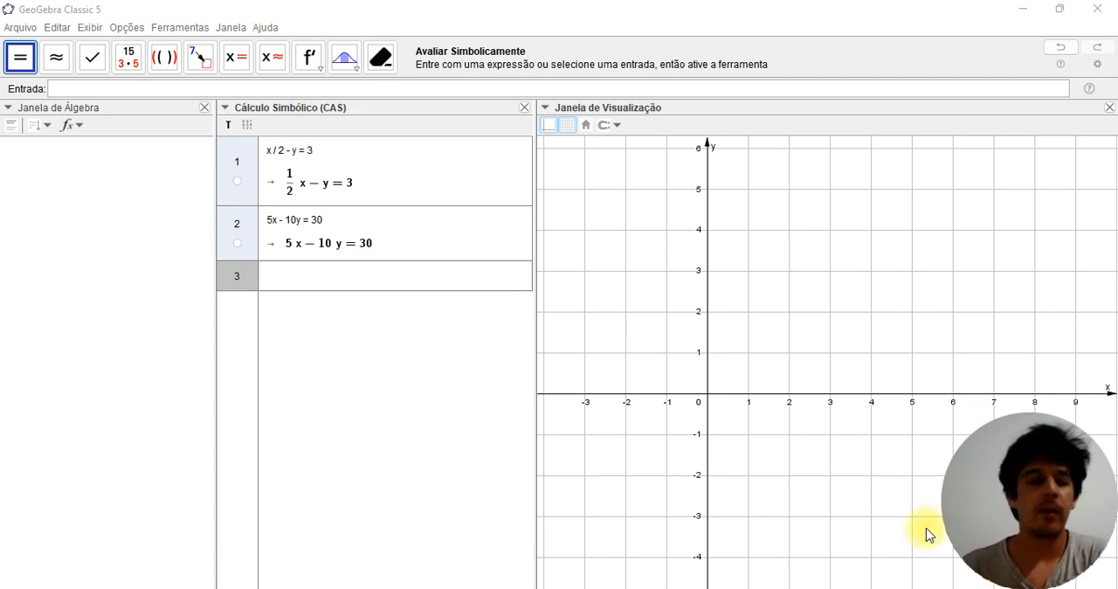
Solve the system formed by x/2-y=3 and 5x-10y=30 in CAS rows 1 and 2 with the Resolver tool
{"action": "left_click", "coordinate": [342, 243]}
{"action": "left_click", "coordinate": [295, 190]}
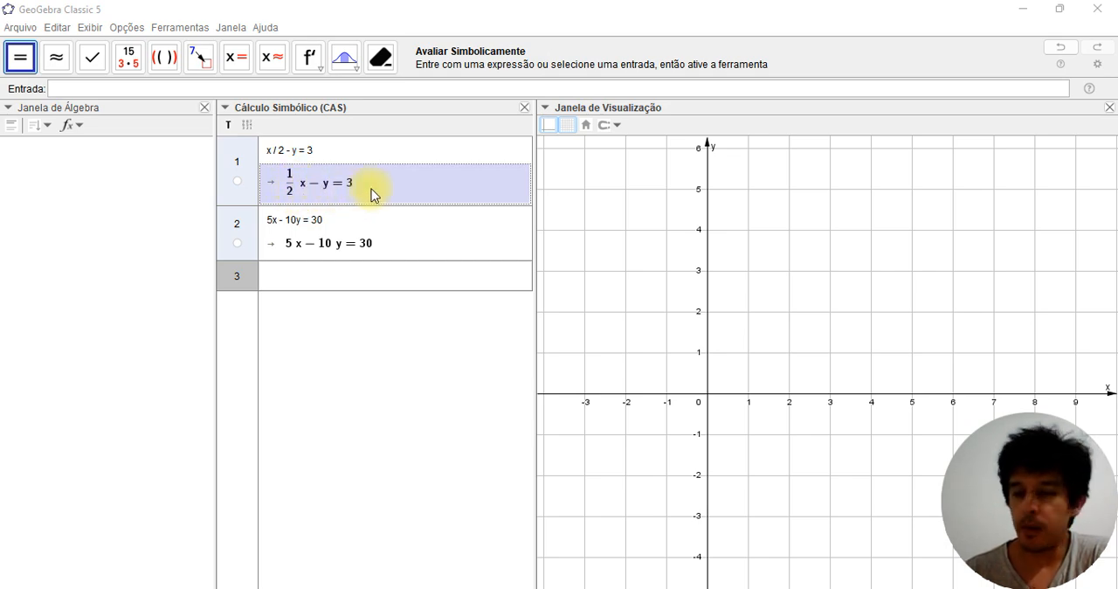
{"action": "left_click", "coordinate": [302, 247]}
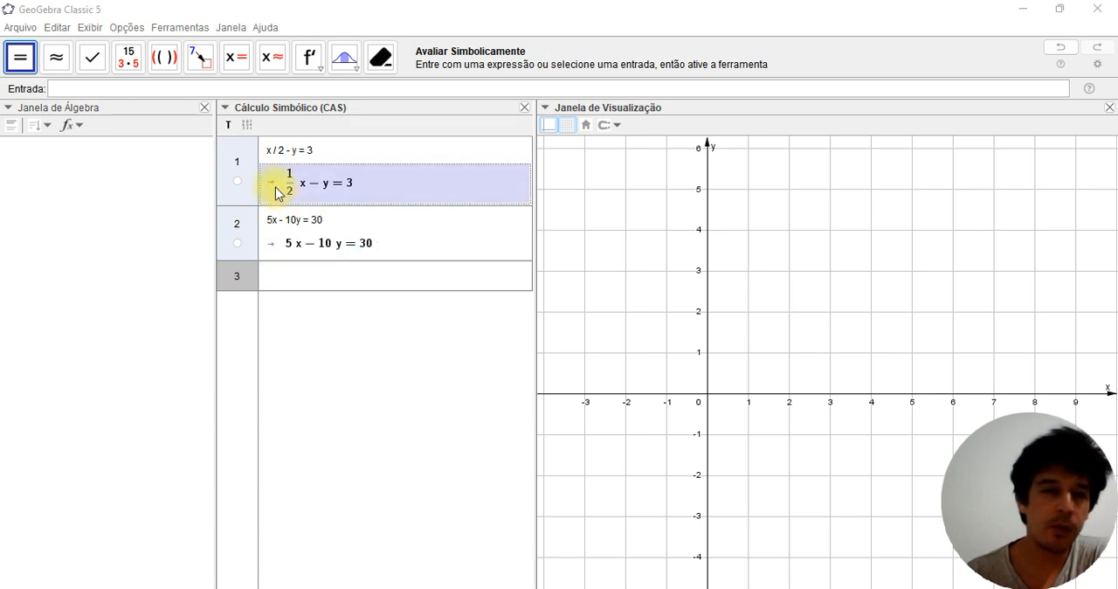
{"action": "left_click", "coordinate": [238, 166]}
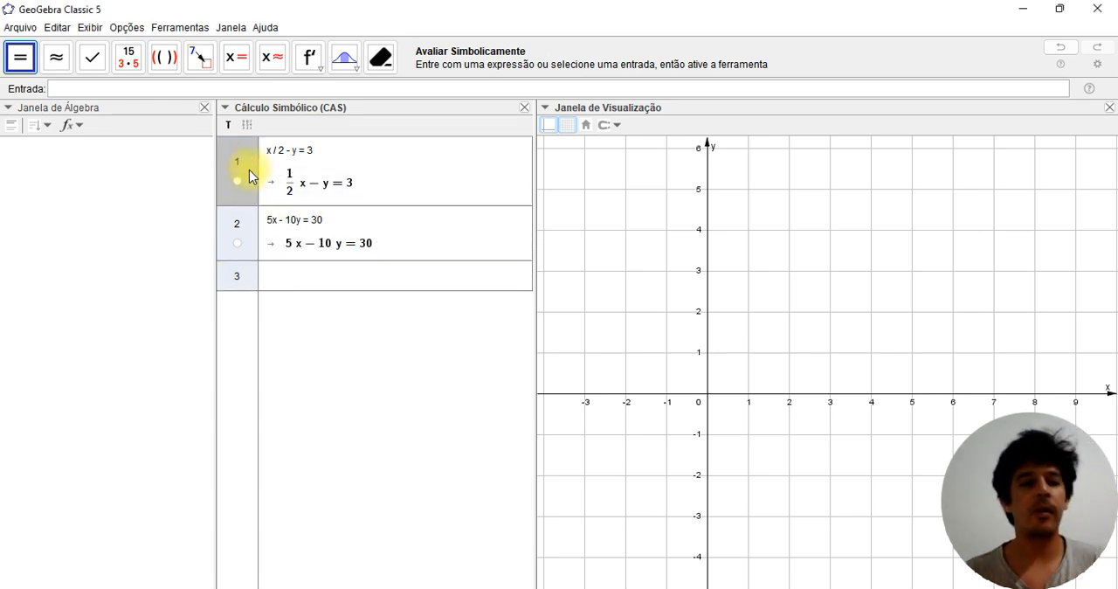
{"action": "left_click", "coordinate": [252, 226], "text": "shift"}
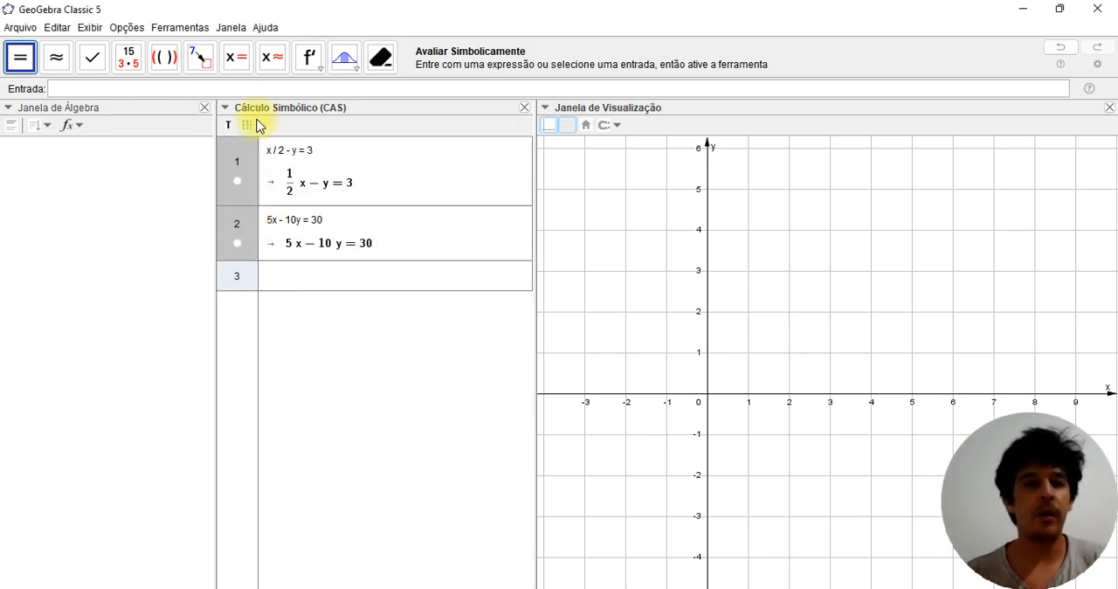
{"action": "left_click", "coordinate": [236, 59]}
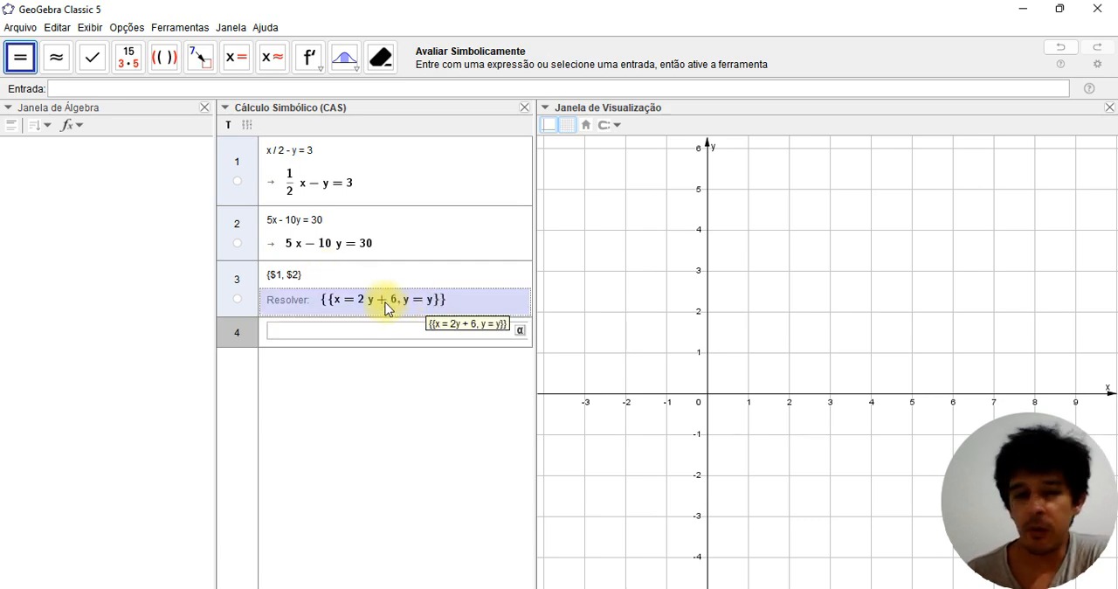
Plot the equations x/2-y=3 and 5x-10y=30 from CAS rows 1 and 2 as lines in the graphics view
{"action": "left_click", "coordinate": [238, 182]}
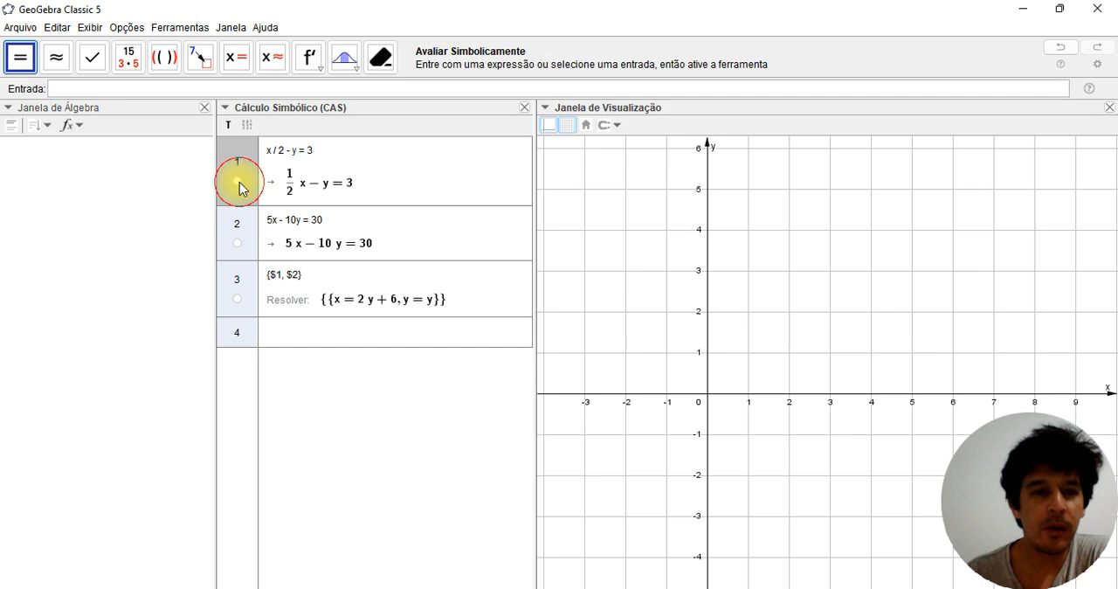
{"action": "left_click", "coordinate": [238, 243]}
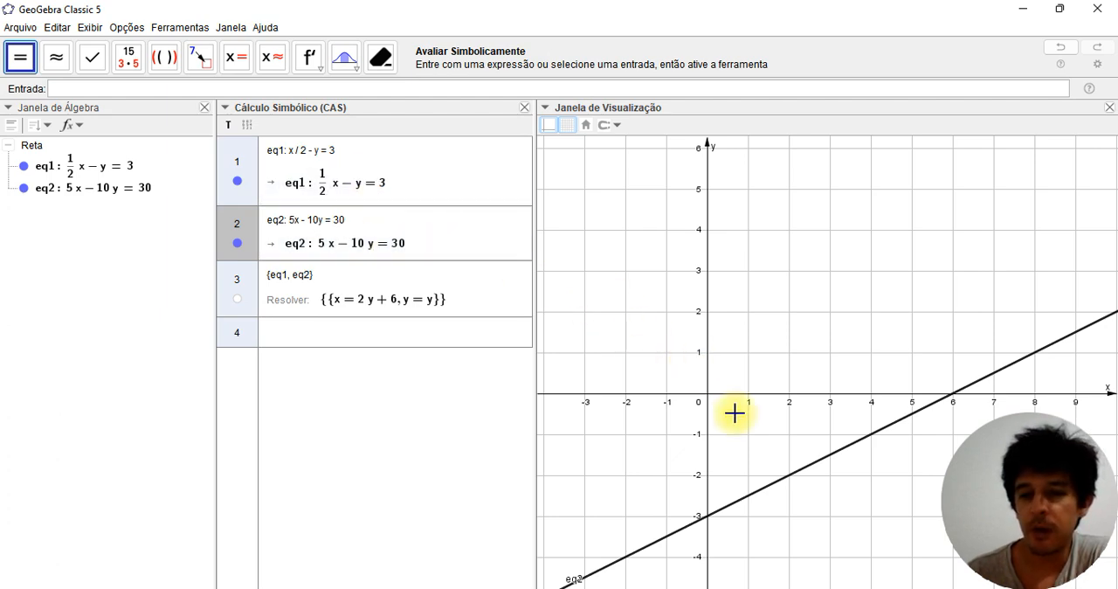
Hide lines eq2 and eq1, and show them again one at a time to compare their positions
{"action": "left_click", "coordinate": [238, 243]}
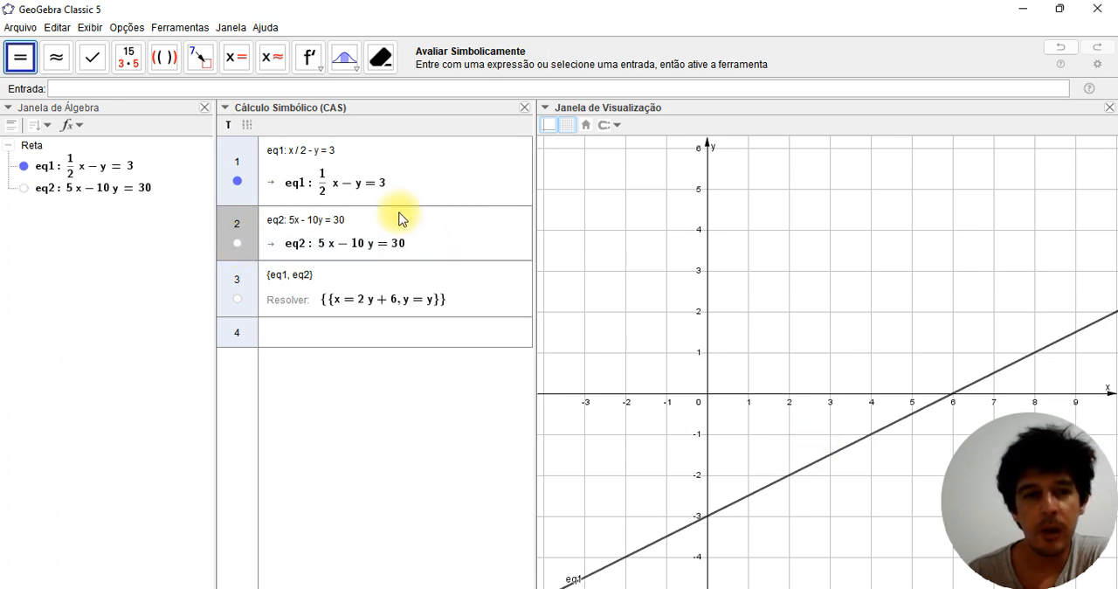
{"action": "left_click", "coordinate": [238, 182]}
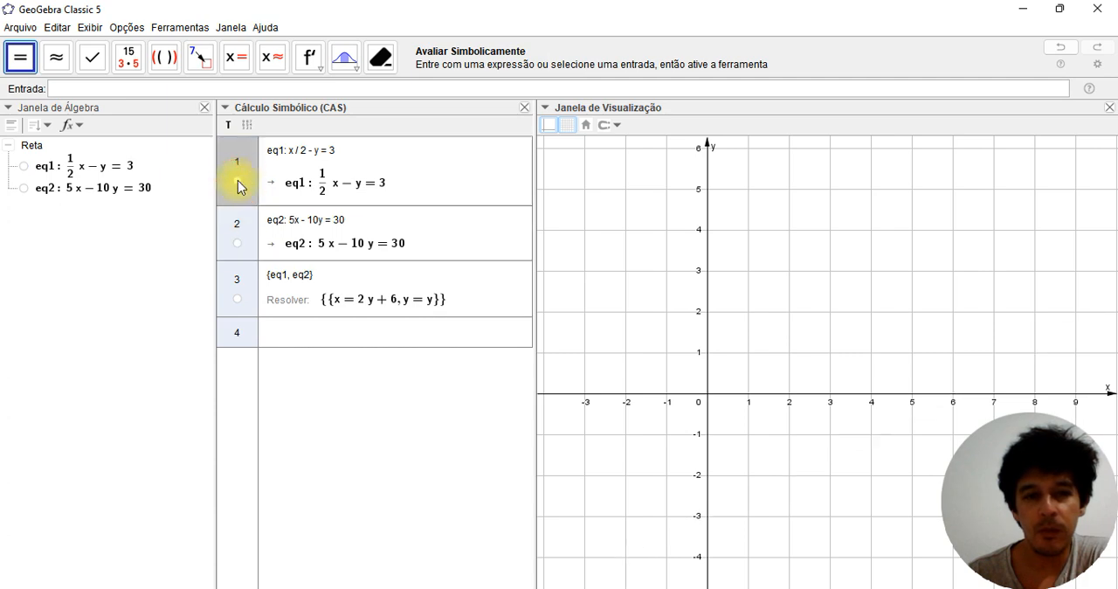
{"action": "left_click", "coordinate": [238, 244]}
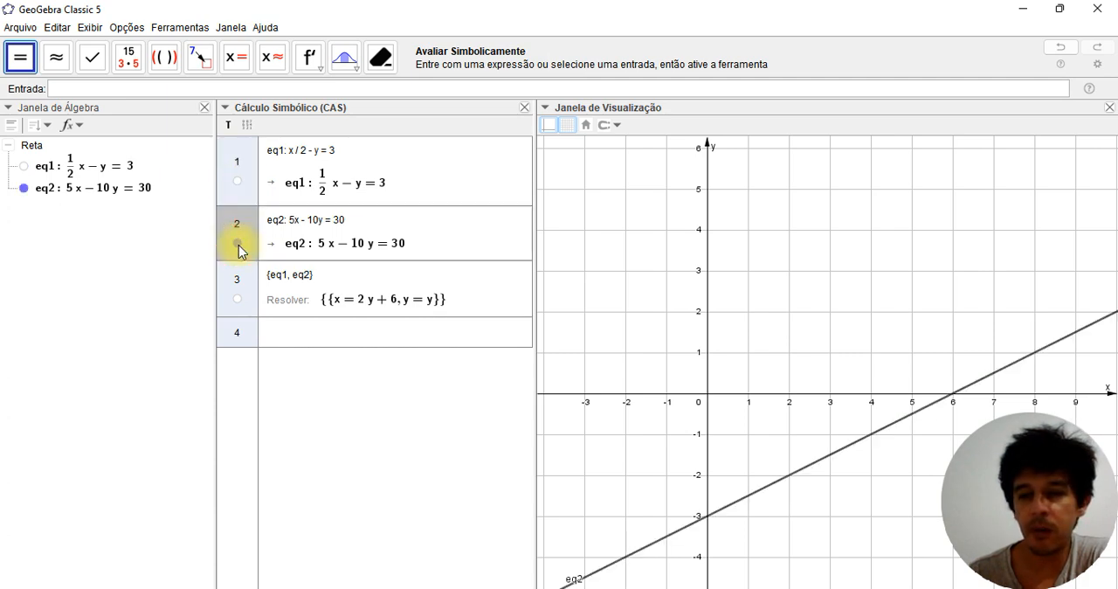
{"action": "left_click", "coordinate": [239, 184]}
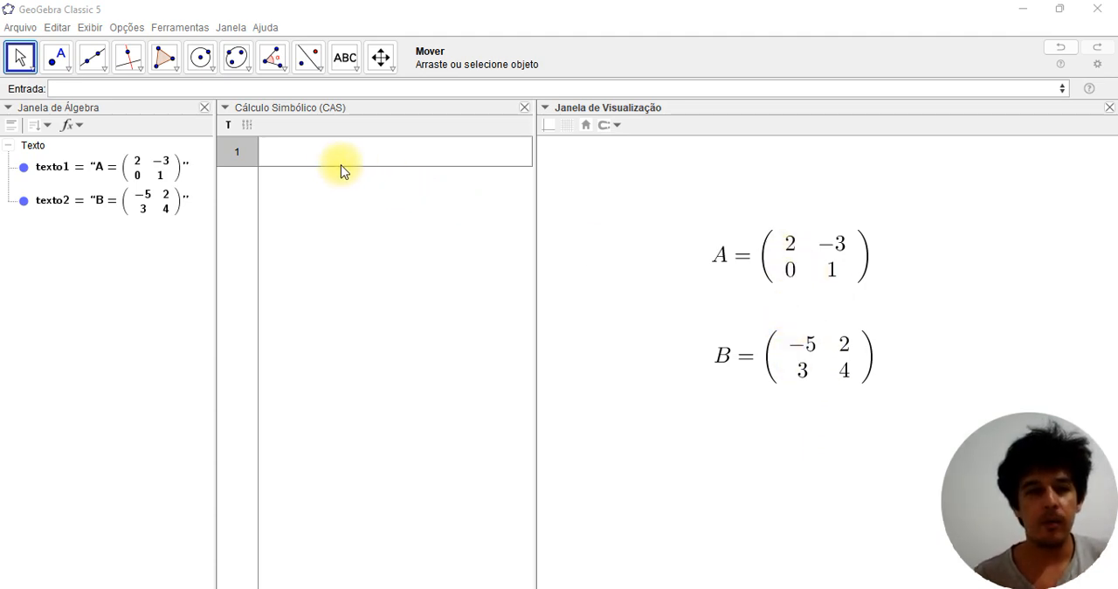
Enter the 2×2 matrix {{2, -3}, {0, 1}} in CAS row 1 as a list of rows
{"action": "left_click", "coordinate": [319, 154]}
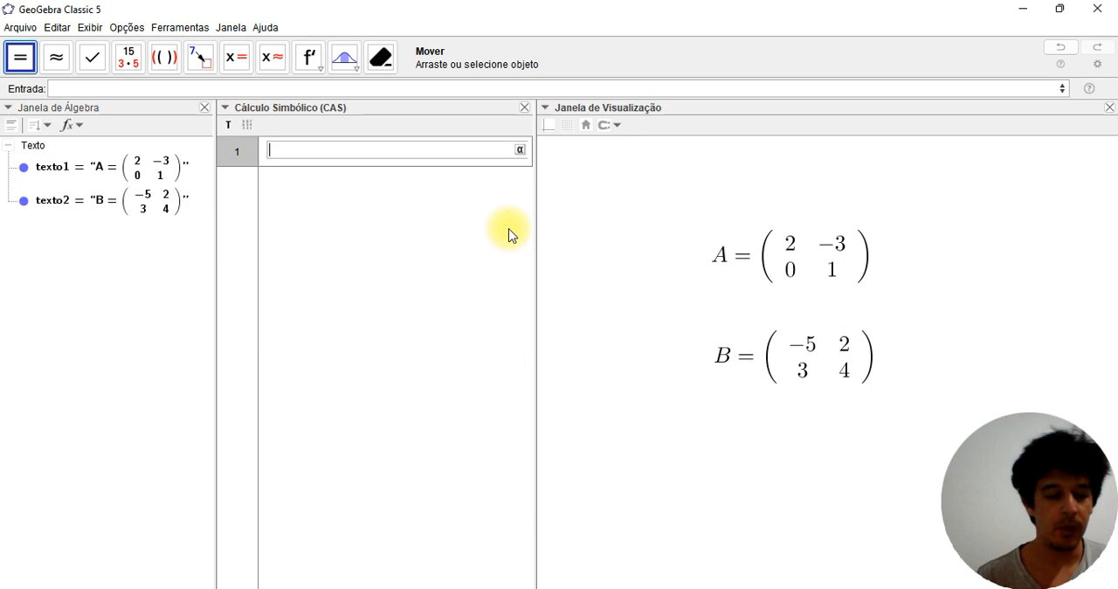
{"action": "type", "text": "("}
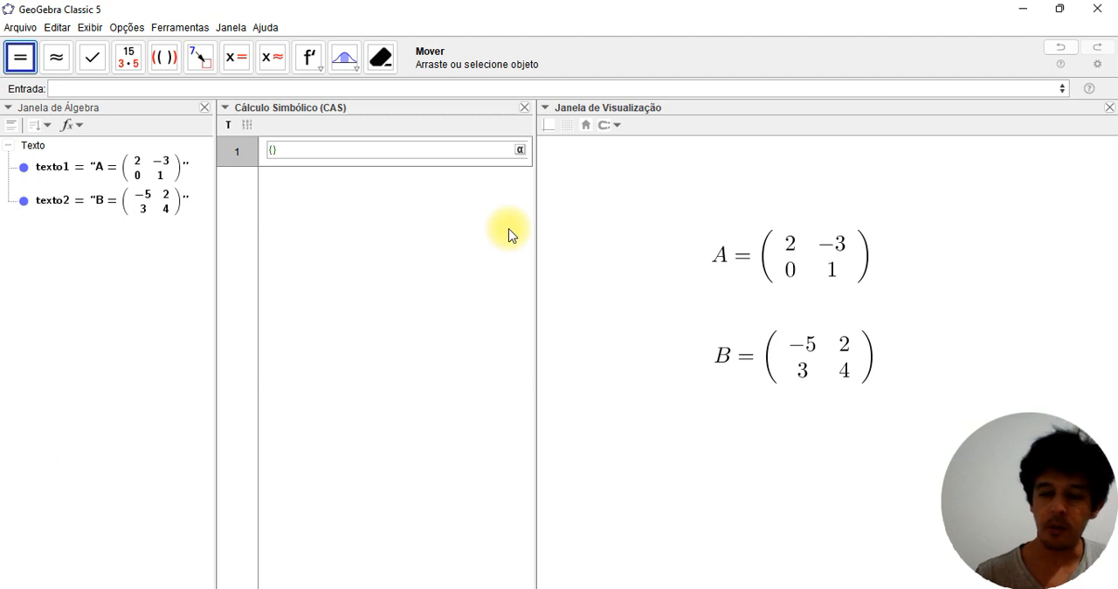
{"action": "type", "text": "("}
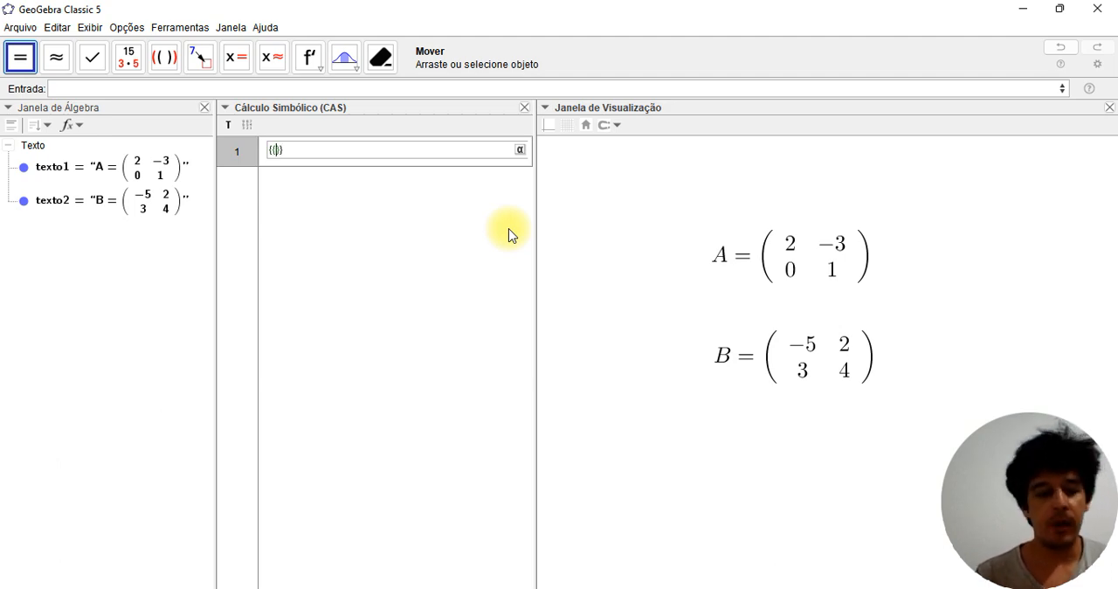
{"action": "type", "text": "2, "}
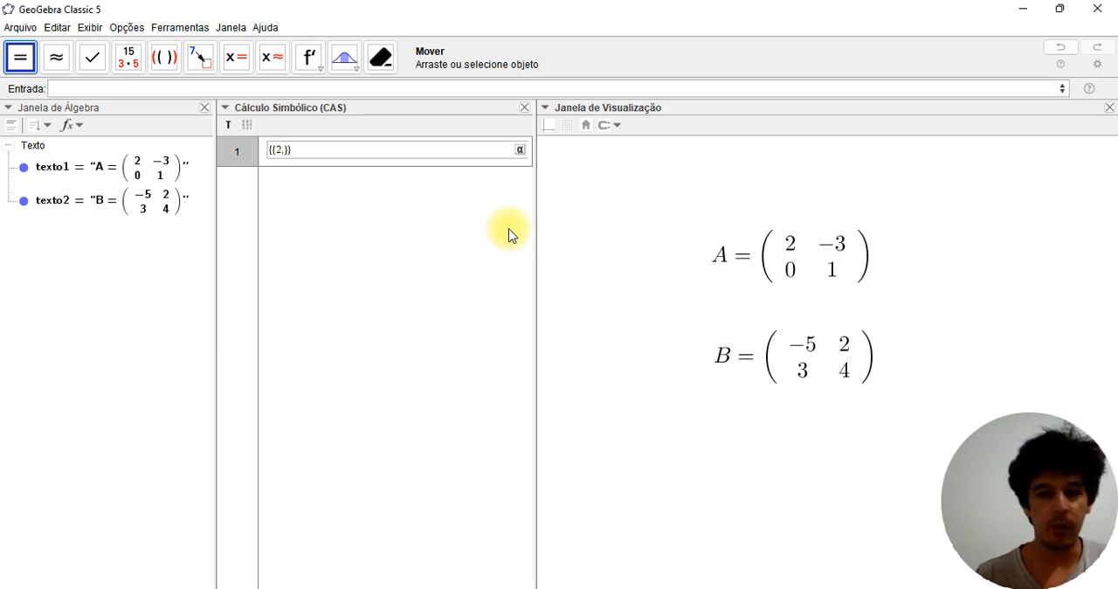
{"action": "type", "text": "-3"}
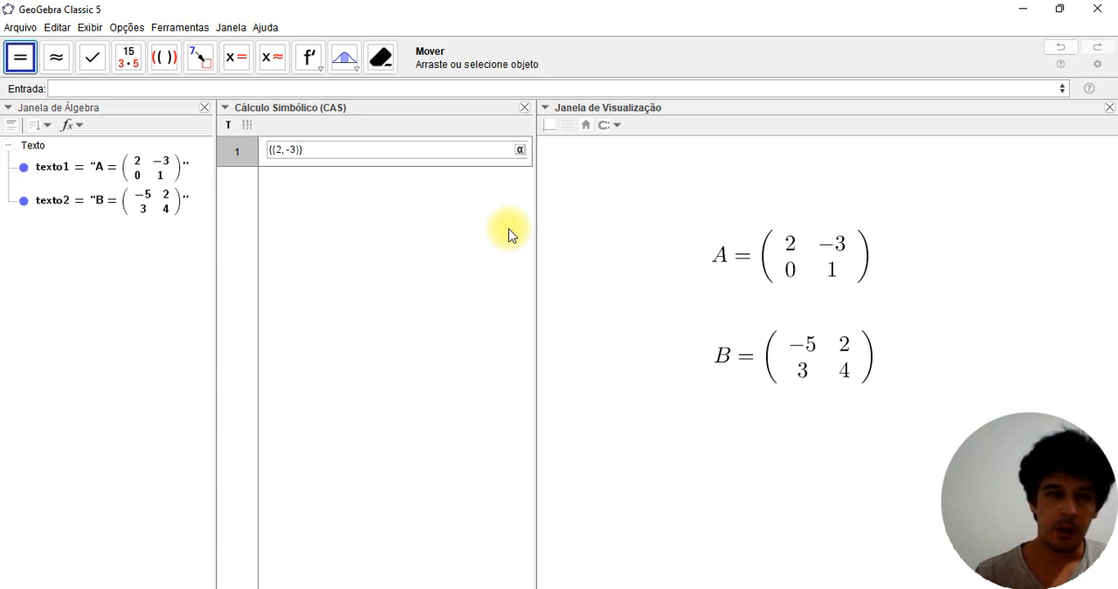
{"action": "type", "text": ", "}
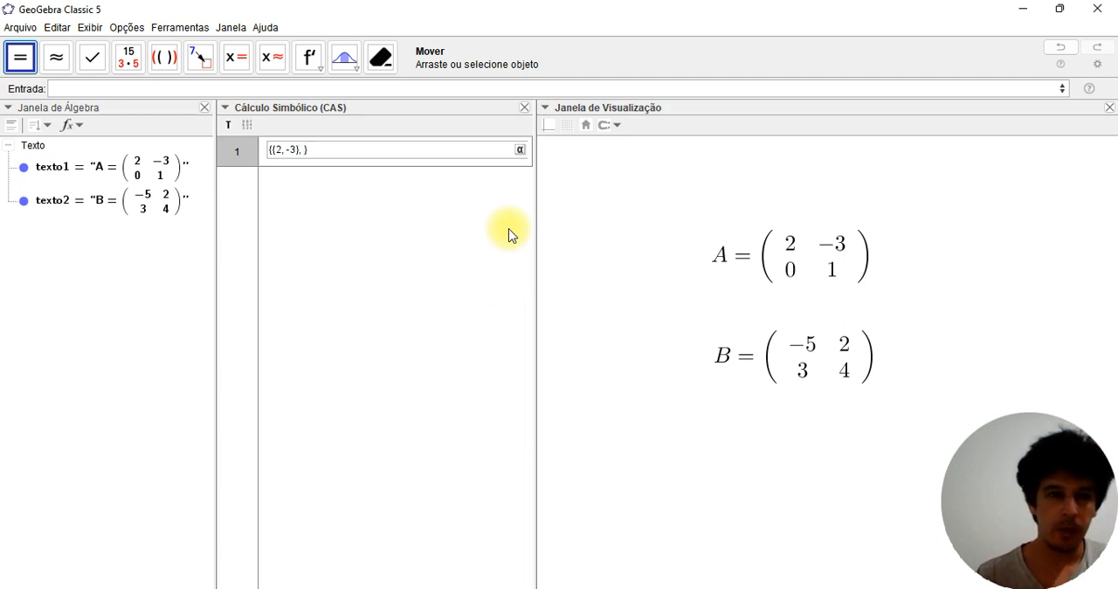
{"action": "type", "text": "("}
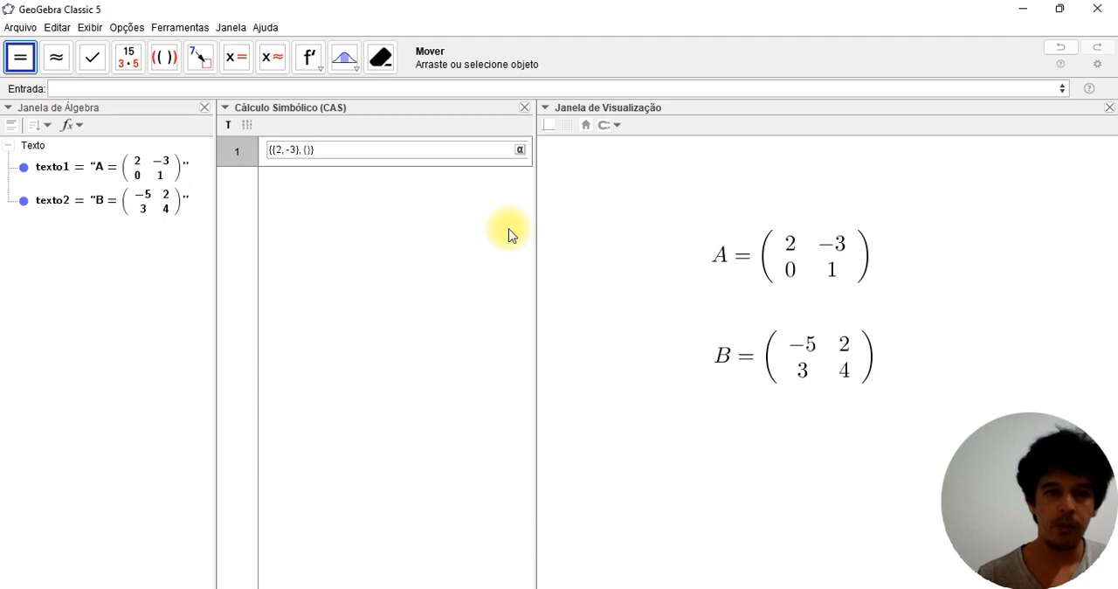
{"action": "type", "text": "0, 1"}
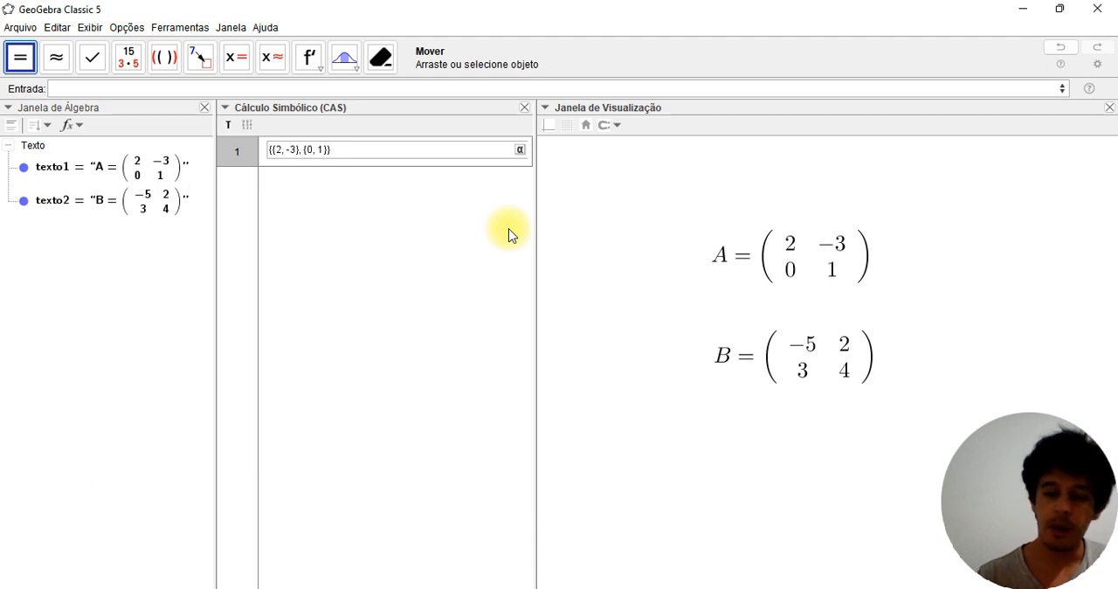
{"action": "key", "text": "Return"}
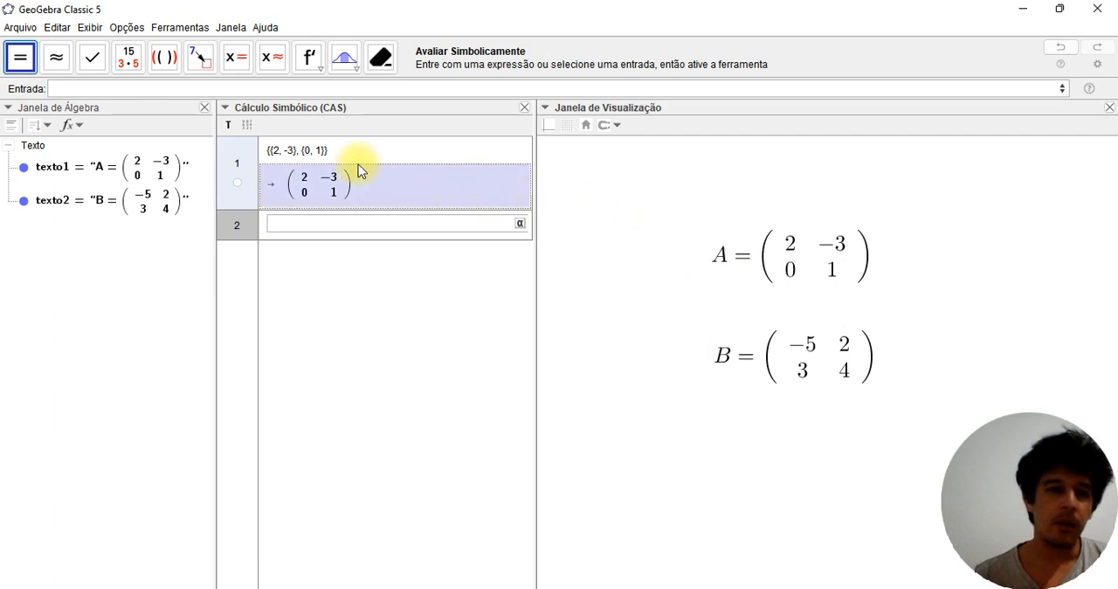
Assign the name A to the matrix in CAS row 1 using the := definition syntax
{"action": "left_click", "coordinate": [320, 153]}
{"action": "key", "text": "Left"}
{"action": "key", "text": "Left"}
{"action": "key", "text": "Left"}
{"action": "key", "text": "Left"}
{"action": "key", "text": "Left"}
{"action": "key", "text": "Left"}
{"action": "key", "text": "Left"}
{"action": "key", "text": "Left"}
{"action": "key", "text": "Left"}
{"action": "key", "text": "Left"}
{"action": "key", "text": "Left"}
{"action": "key", "text": "Left"}
{"action": "key", "text": "Left"}
{"action": "key", "text": "Left"}
{"action": "key", "text": "Left"}
{"action": "key", "text": "Left"}
{"action": "key", "text": "Left"}
{"action": "type", "text": "A:="}
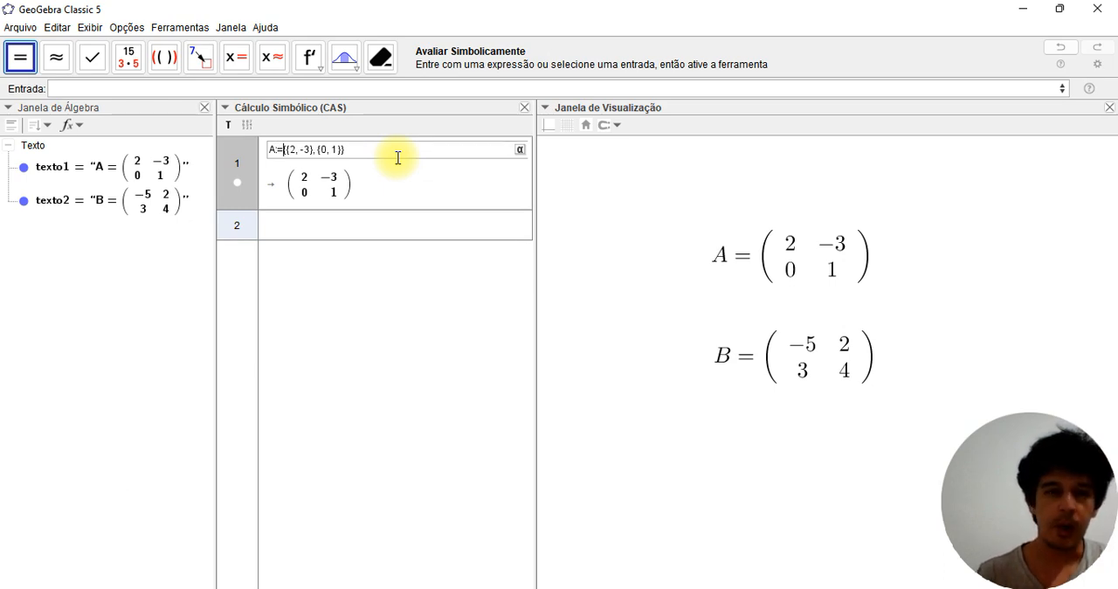
{"action": "key", "text": "Return"}
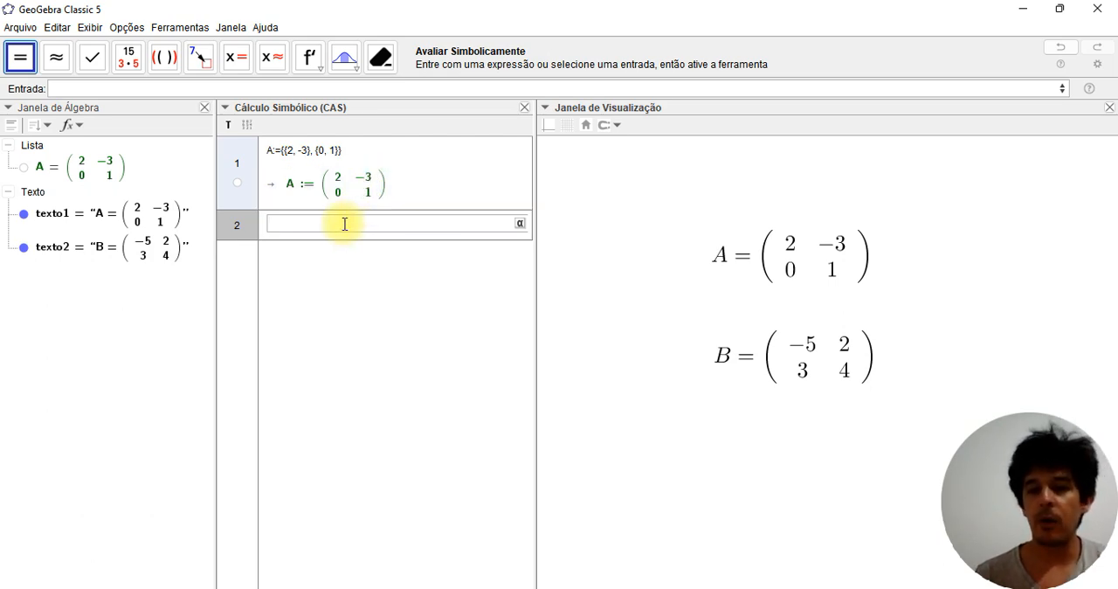
Define matrix B in CAS row 2 as B:={{-5, 2}, {3,4}}
{"action": "type", "text": "B"}
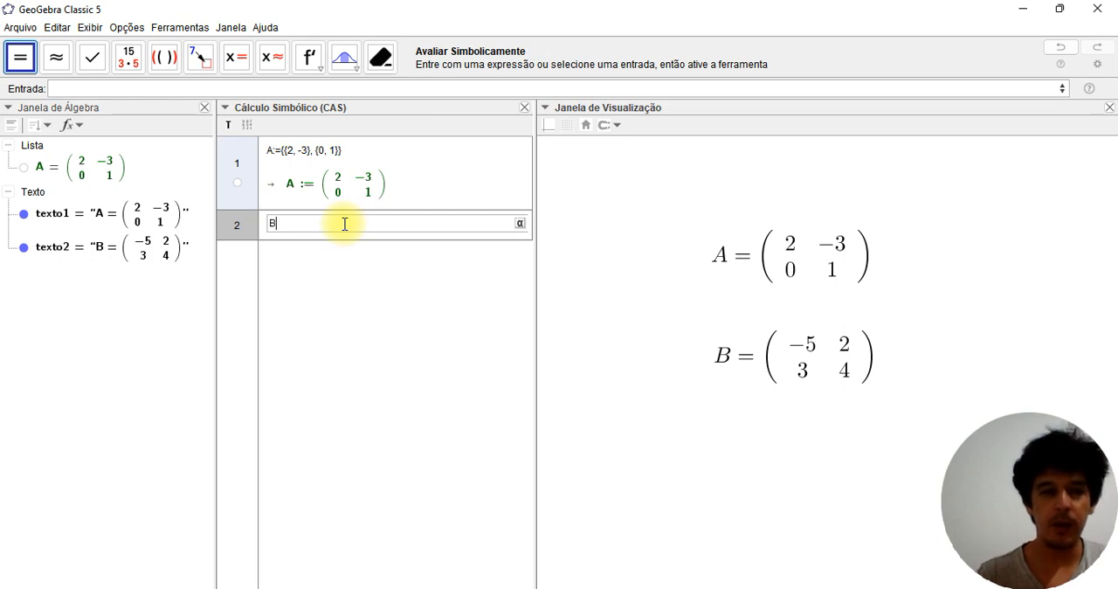
{"action": "type", "text": ":=("}
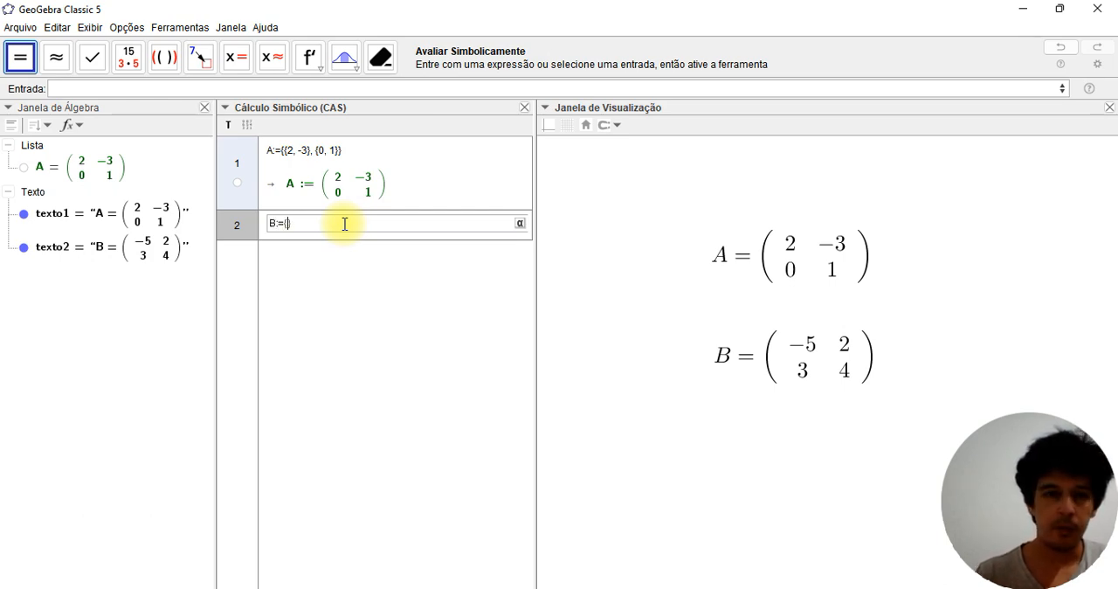
{"action": "type", "text": "{"}
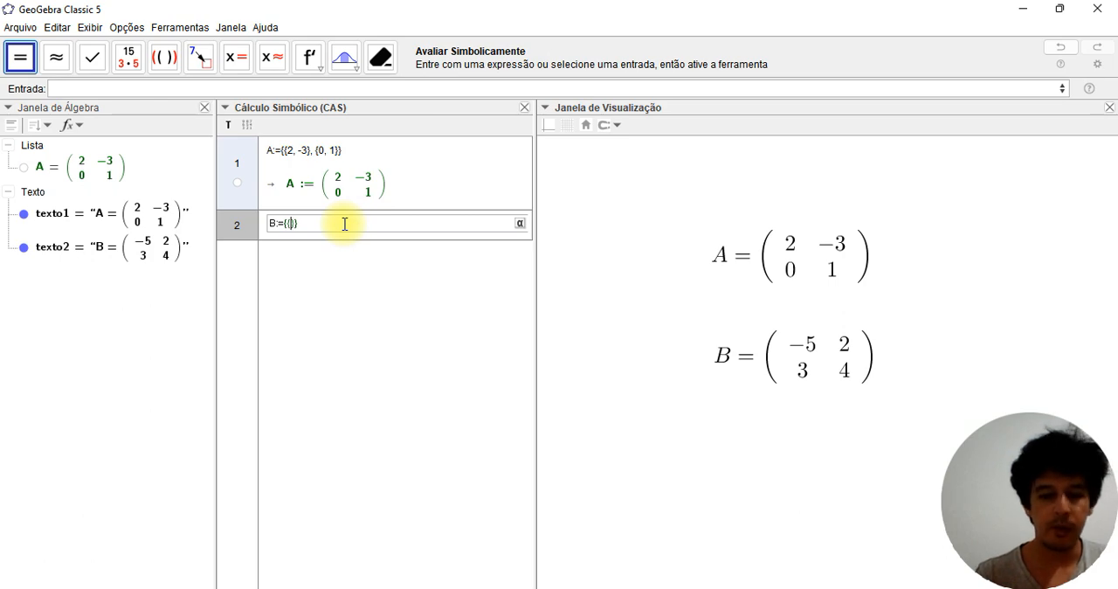
{"action": "type", "text": "-5, 2"}
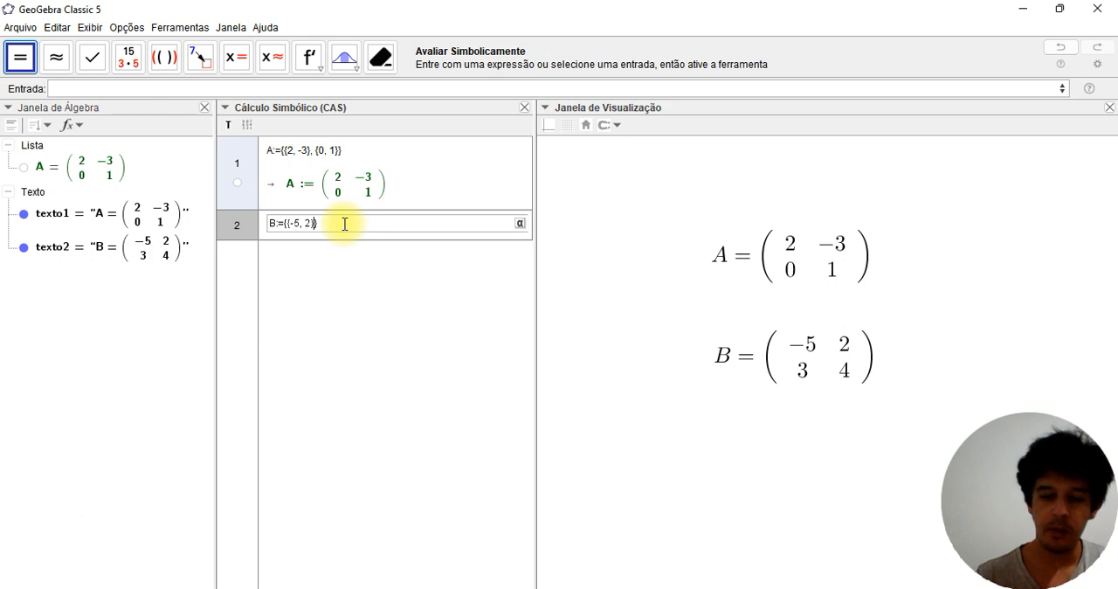
{"action": "type", "text": ", {3,4"}
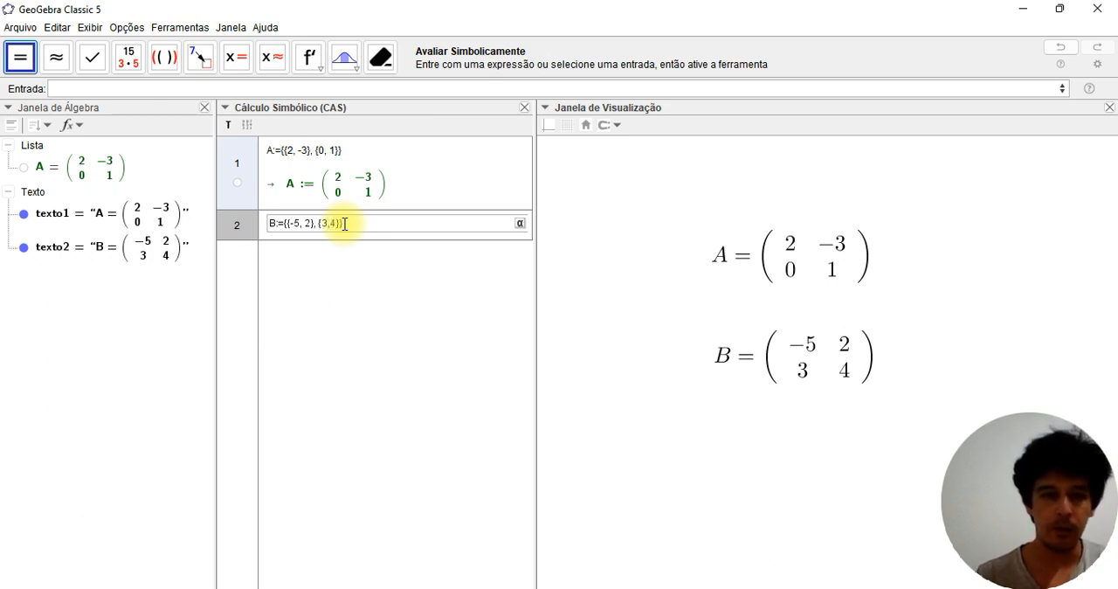
{"action": "key", "text": "Return"}
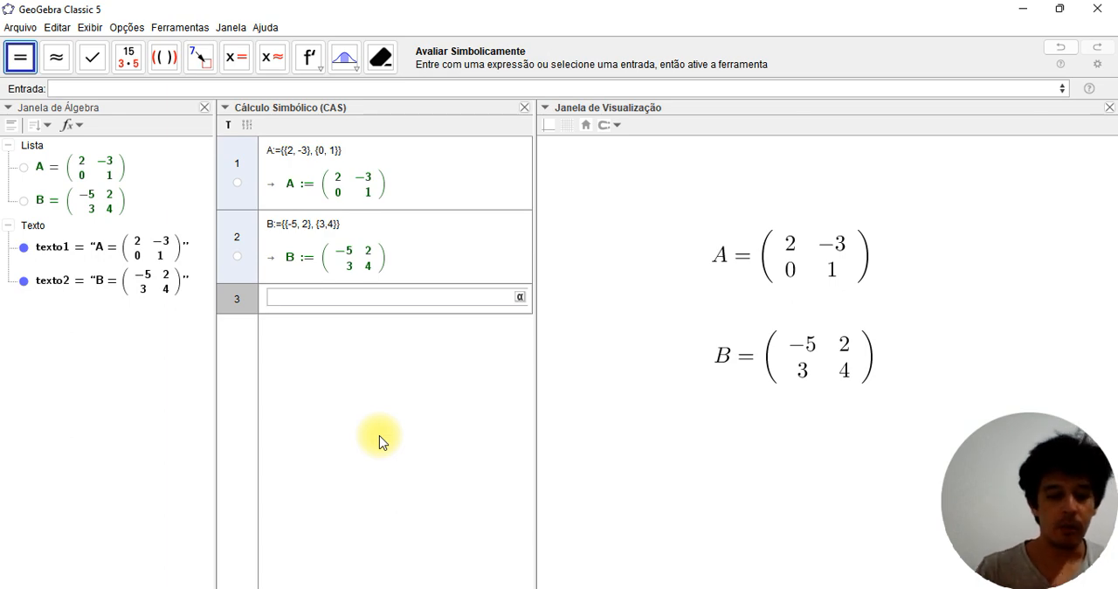
Compute the matrix sum A+B in CAS row 3 and the product A*B in row 4
{"action": "type", "text": "A+B"}
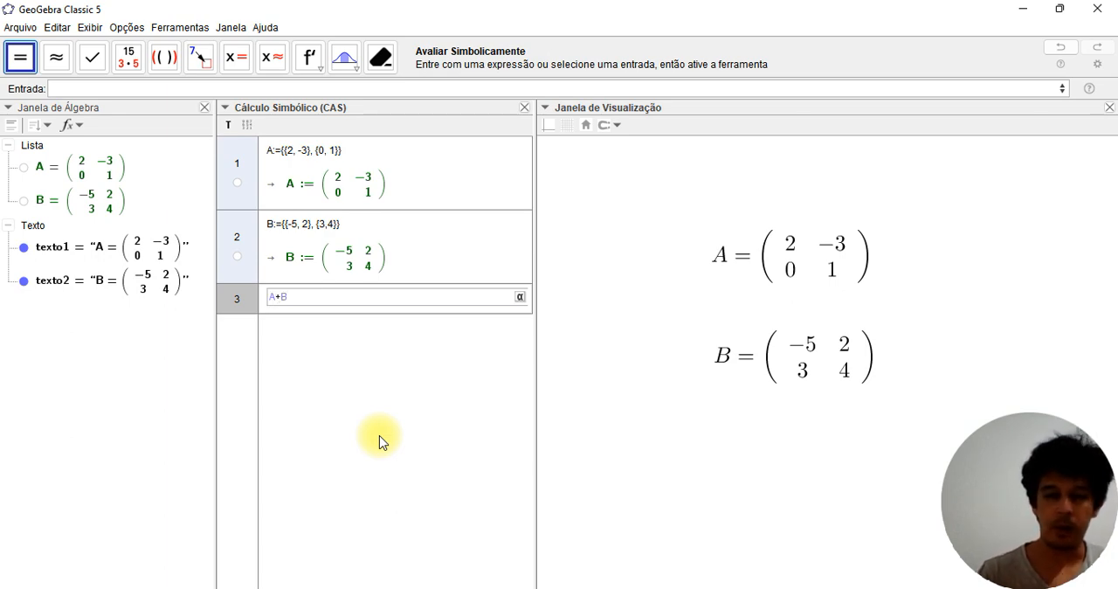
{"action": "key", "text": "Return"}
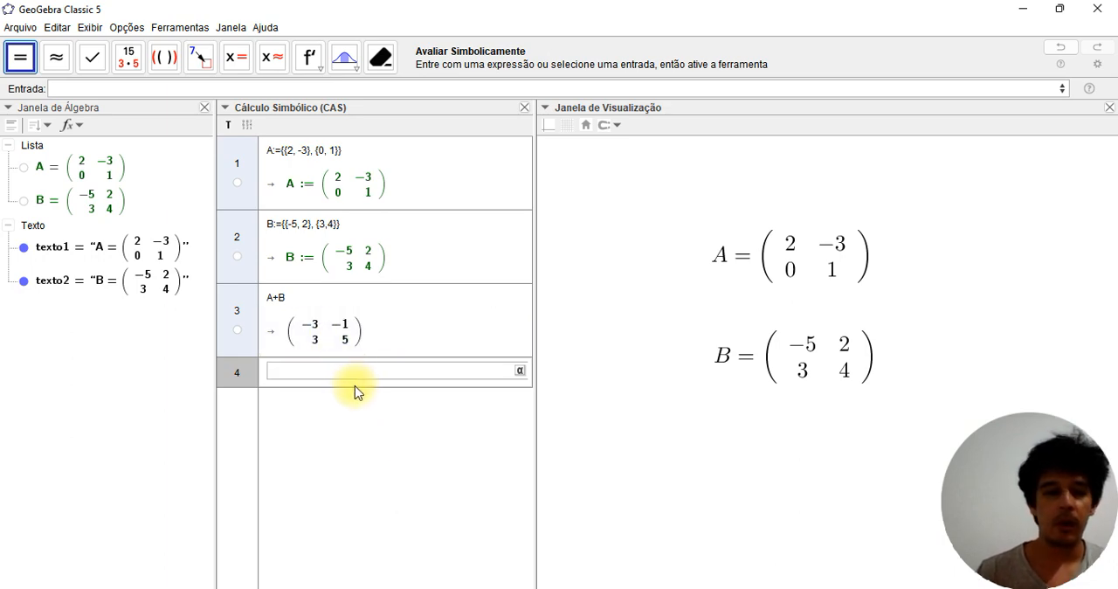
{"action": "type", "text": "A*B"}
{"action": "key", "text": "Return"}
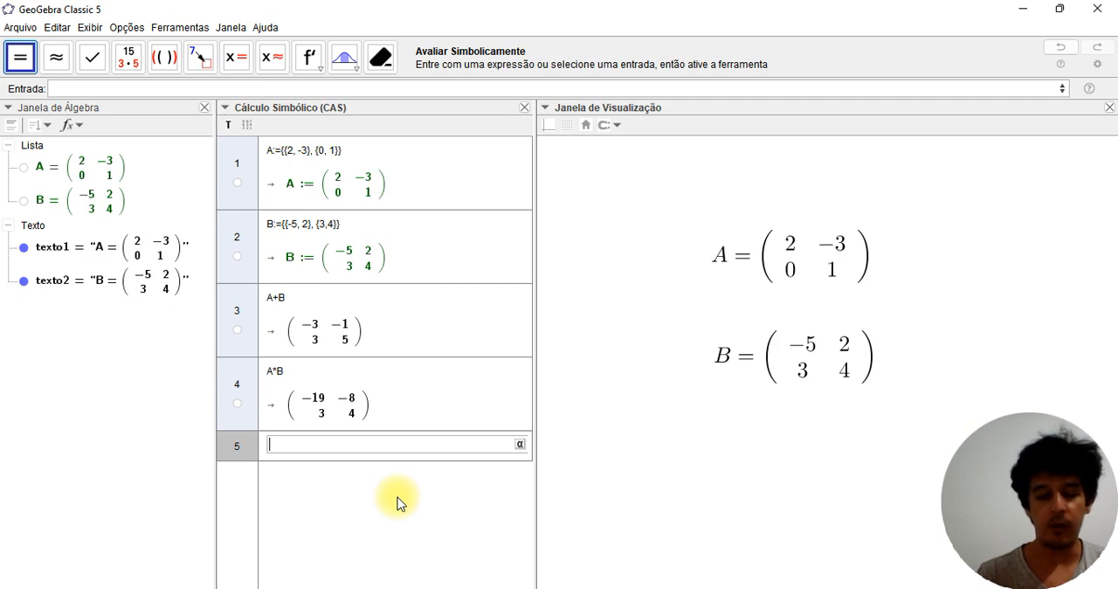
Compute the transpose of matrix A in CAS row 5 with the MatrizTransposta command
{"action": "type", "text": "matri"}
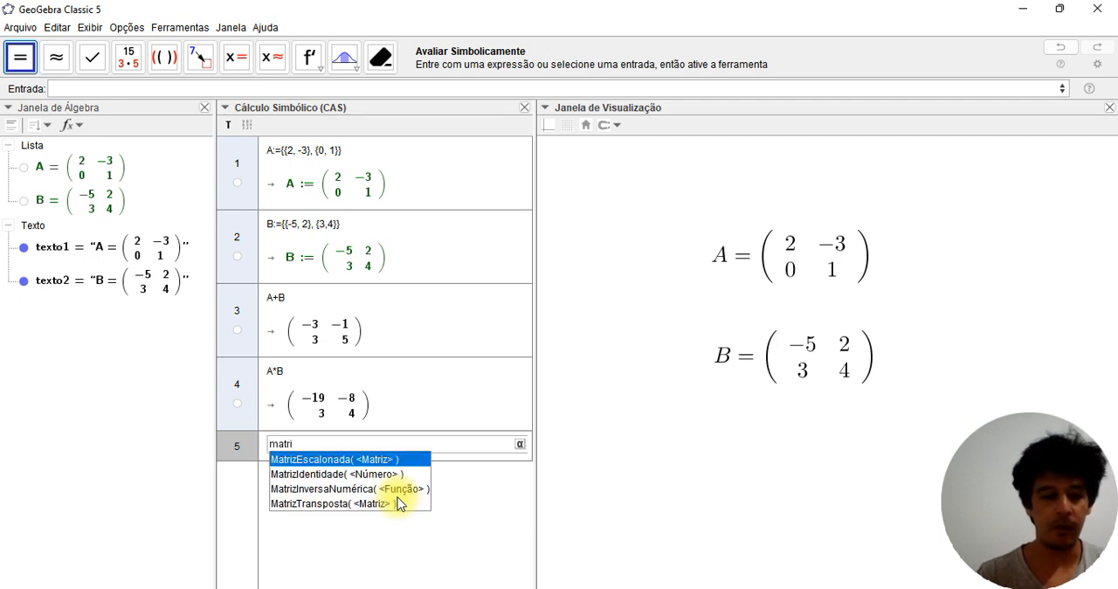
{"action": "type", "text": "z"}
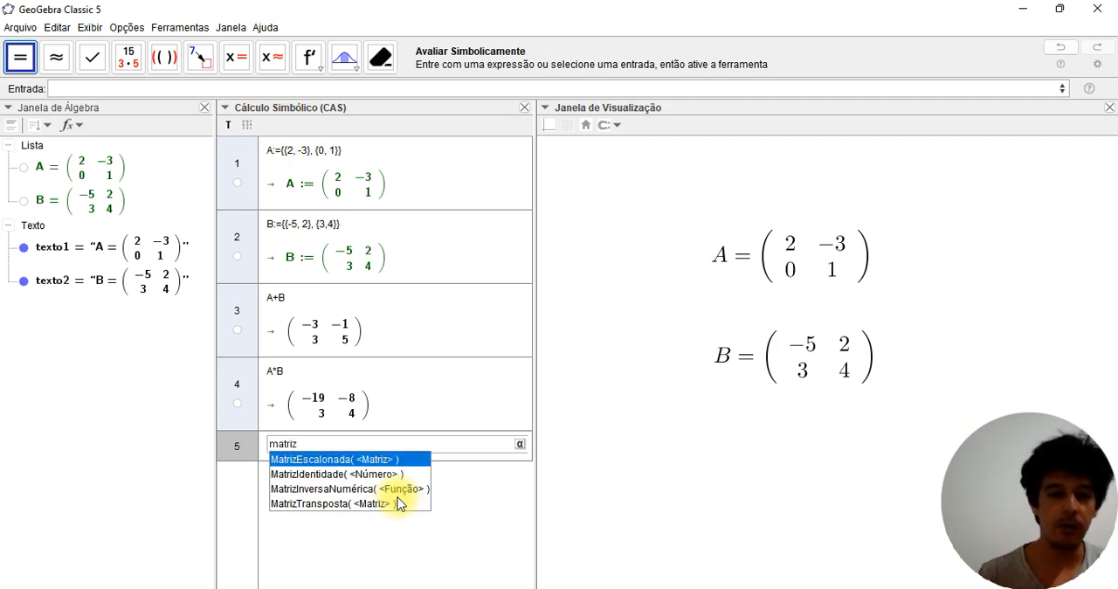
{"action": "left_click", "coordinate": [312, 507]}
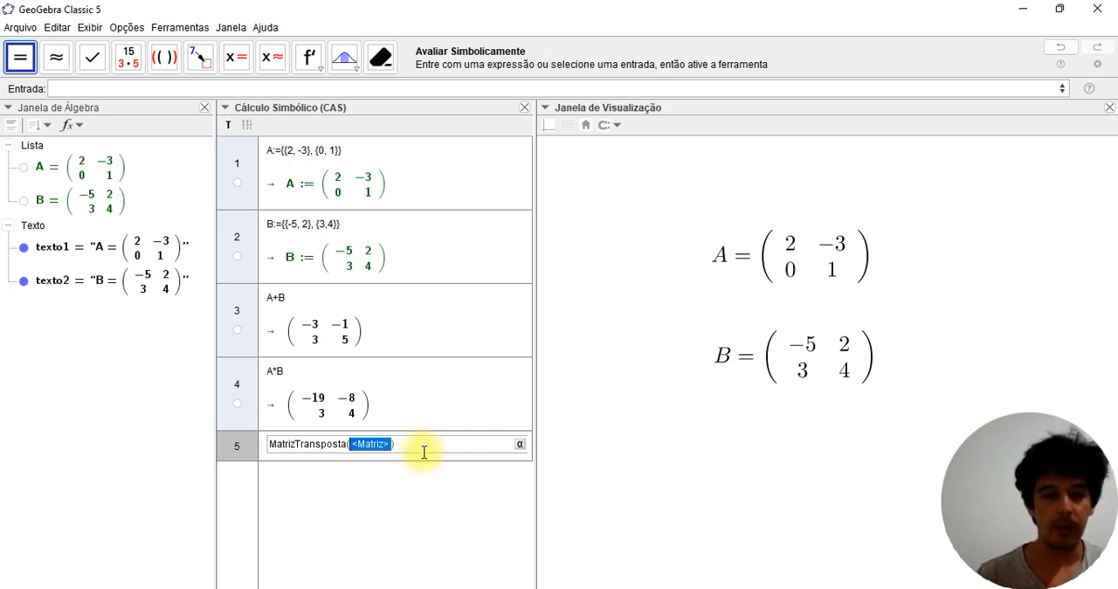
{"action": "type", "text": "A"}
{"action": "key", "text": "Return"}
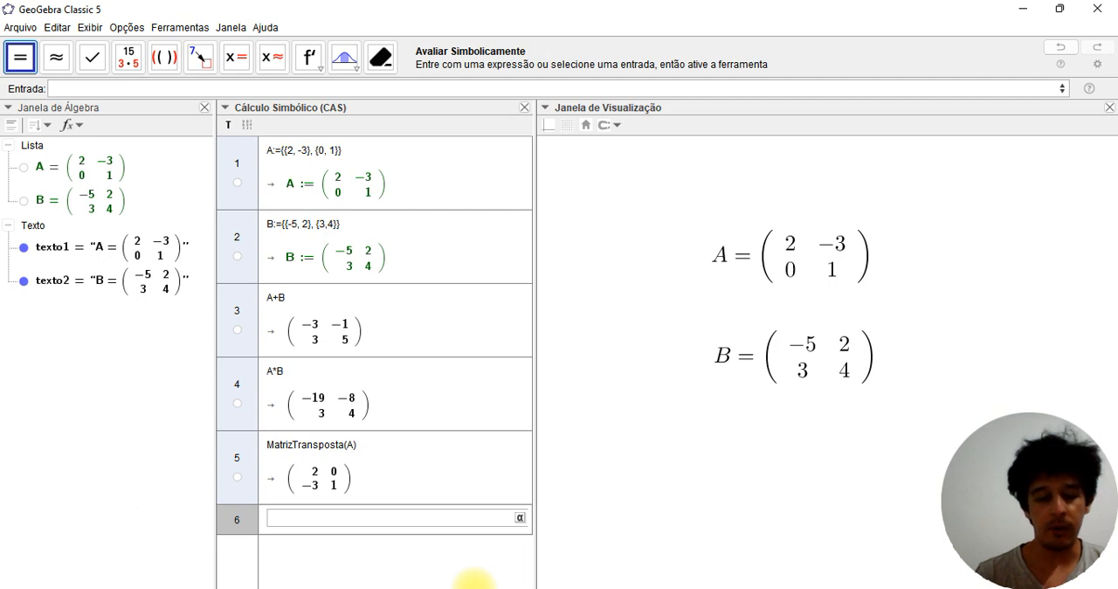
Compute the inverse of matrix A in CAS row 6 with the matrix form of the FunçãoInversa command
{"action": "type", "text": "fu"}
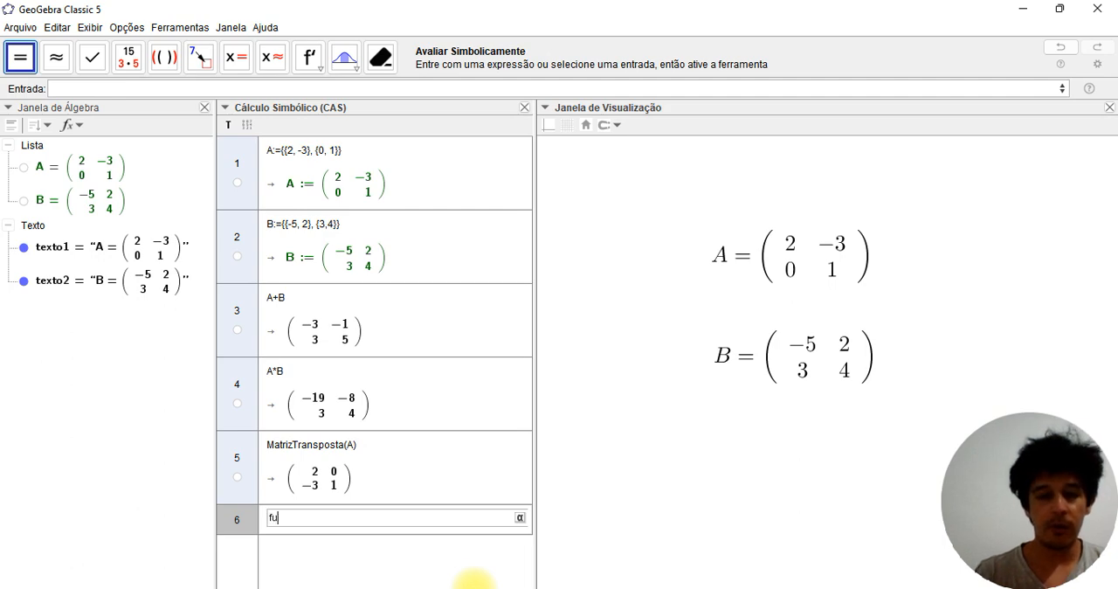
{"action": "type", "text": "nçã"}
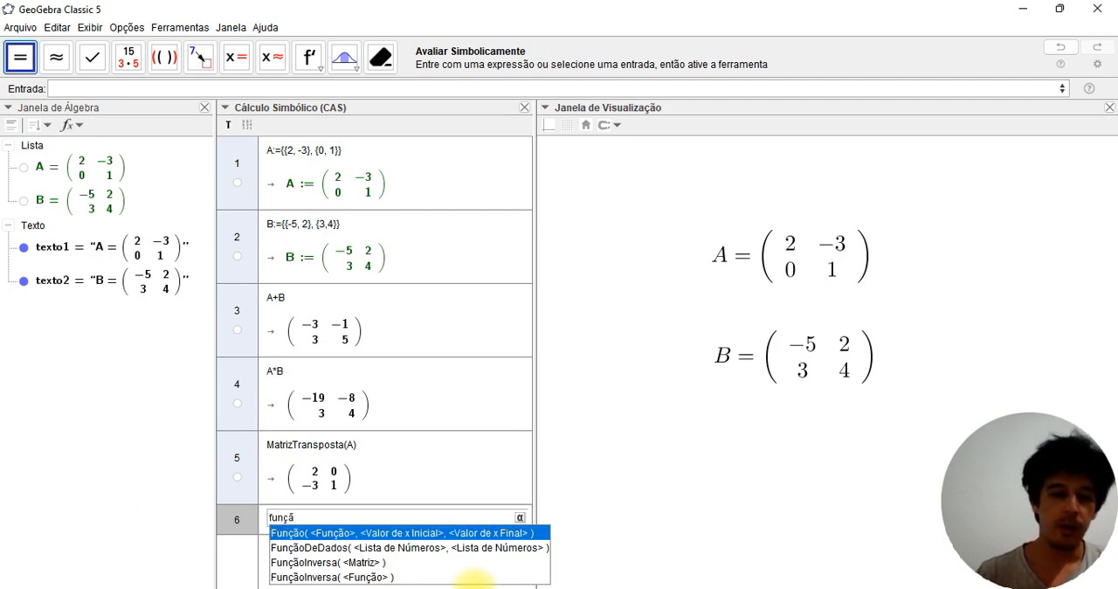
{"action": "left_click", "coordinate": [332, 564]}
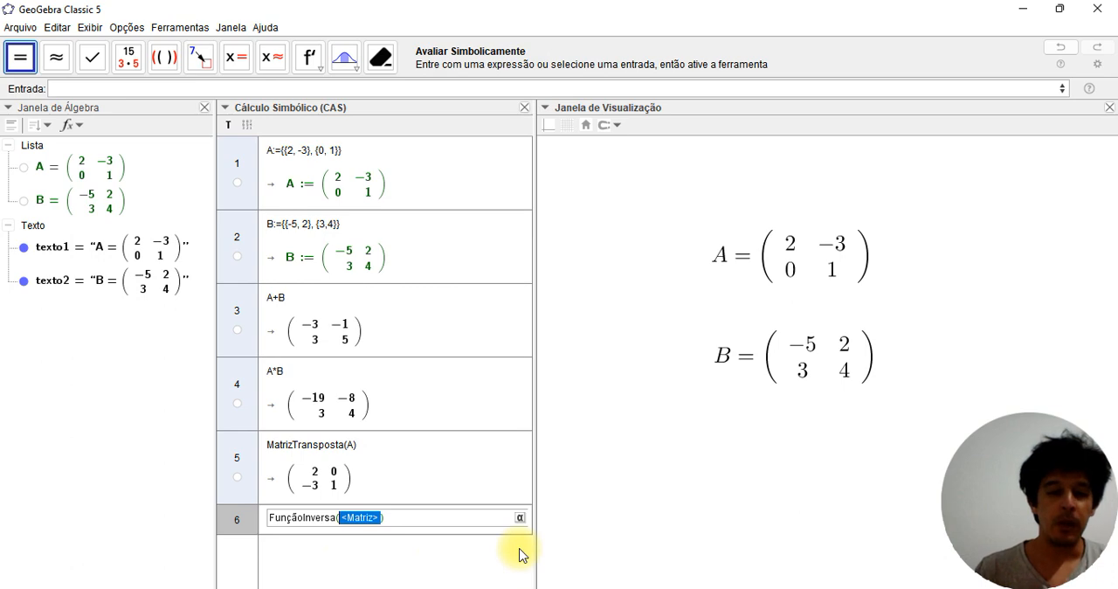
{"action": "type", "text": "A"}
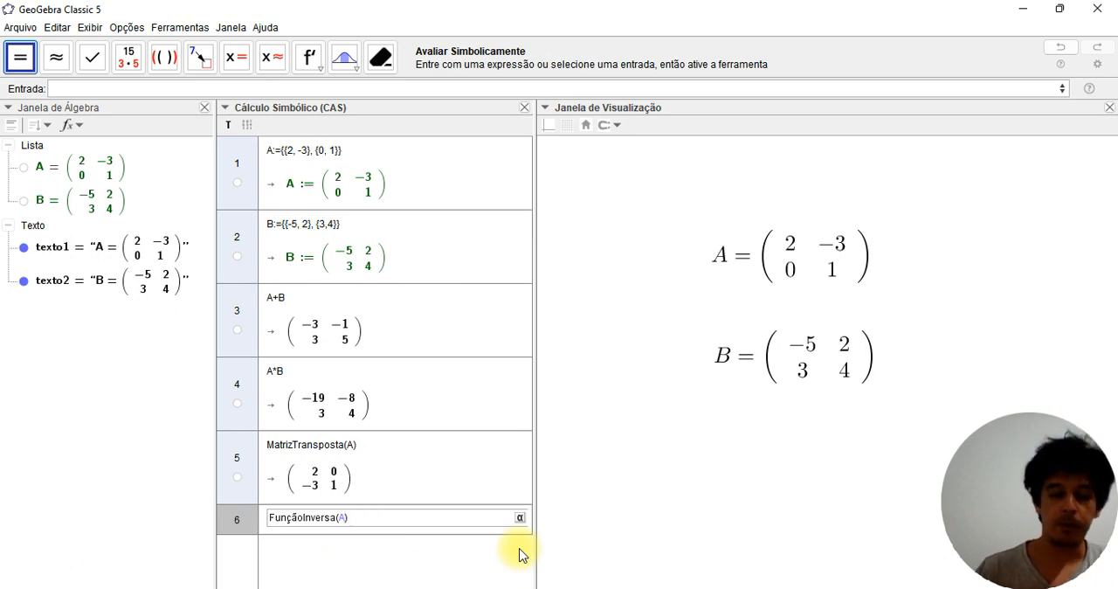
{"action": "key", "text": "Return"}
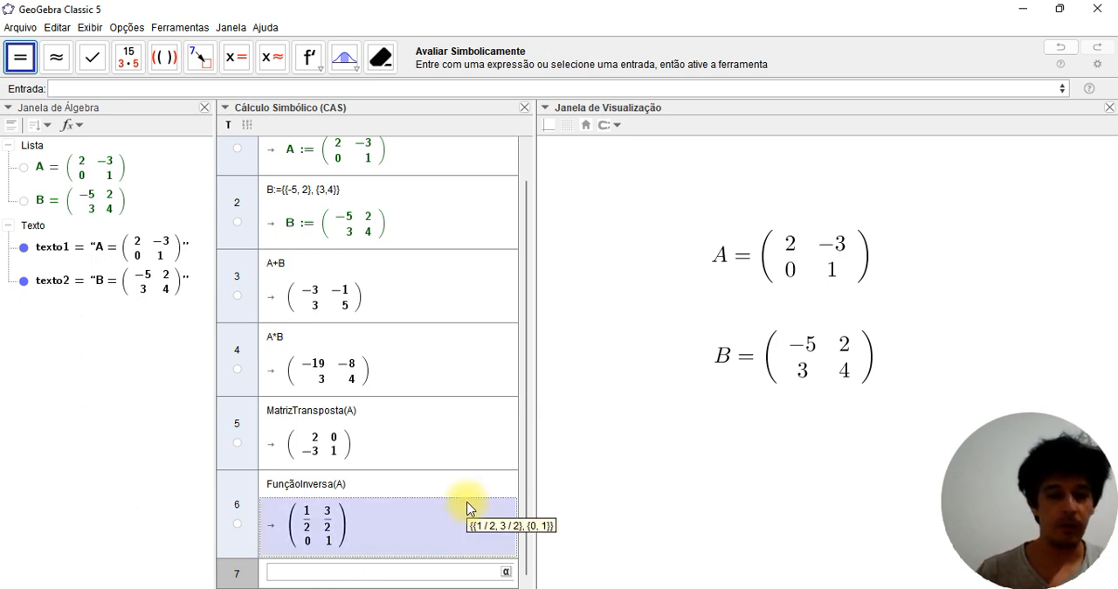
Multiply matrix A by its inverse in CAS row 7, referencing the row 6 result as #6
{"action": "type", "text": "A*"}
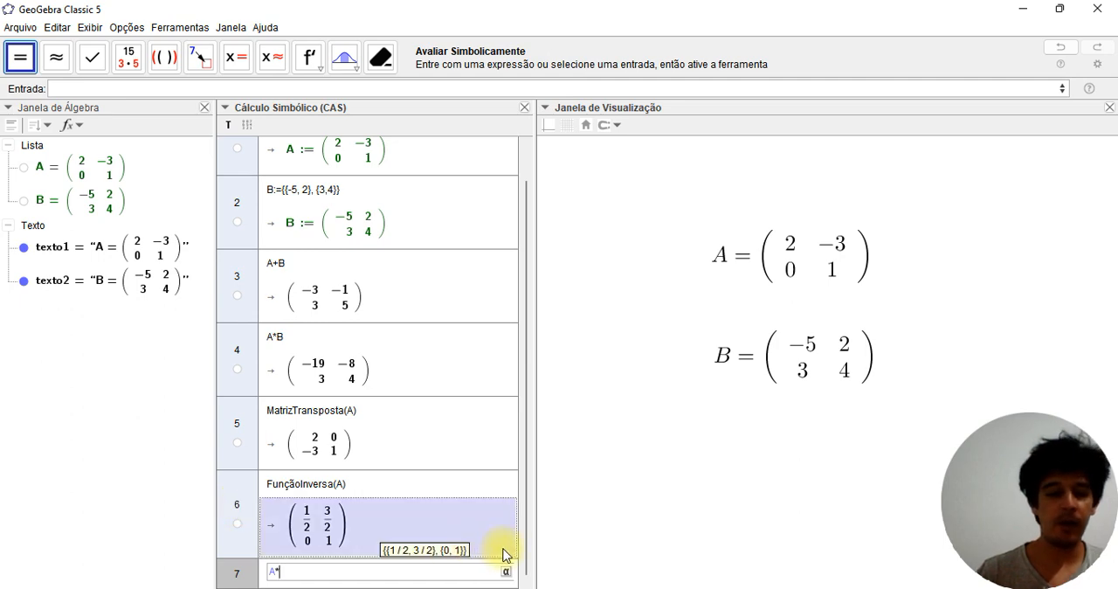
{"action": "type", "text": "#"}
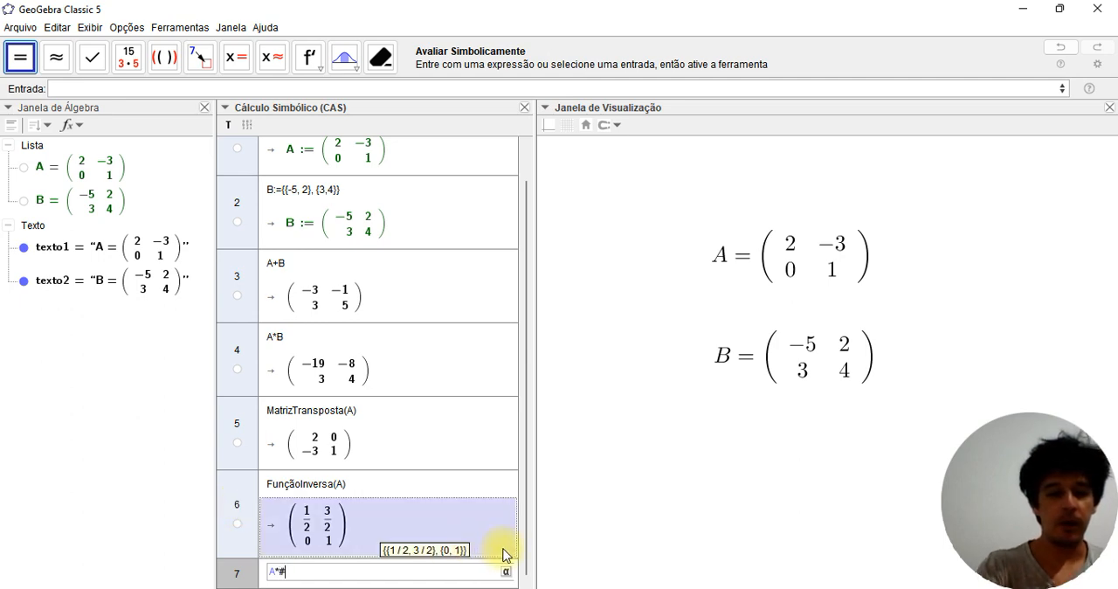
{"action": "type", "text": "6"}
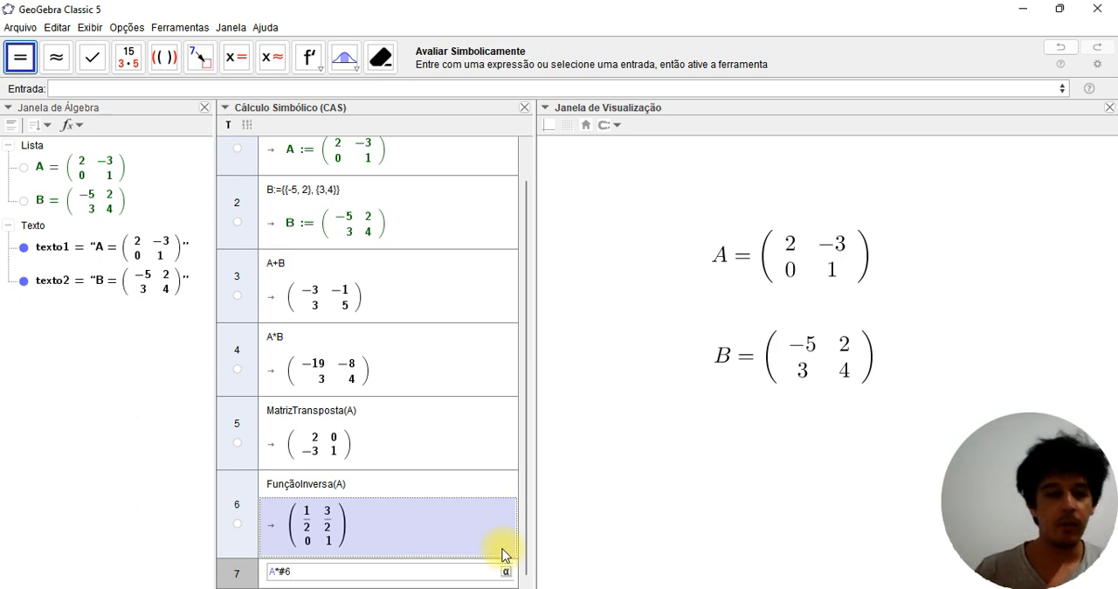
{"action": "key", "text": "Return"}
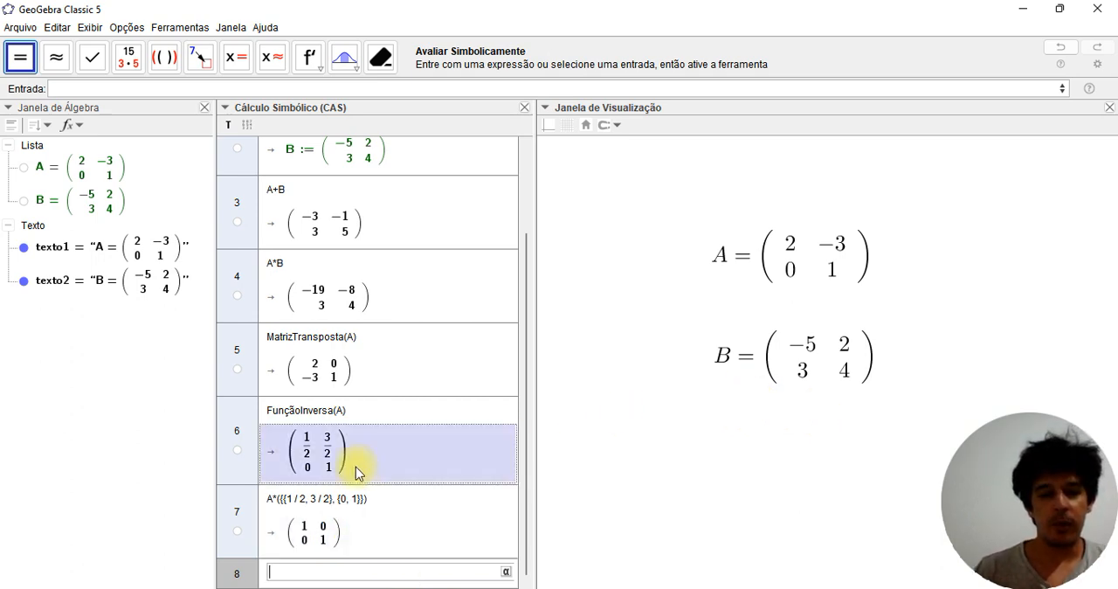
{"action": "left_click_drag", "start_coordinate": [524, 386], "coordinate": [525, 258]}
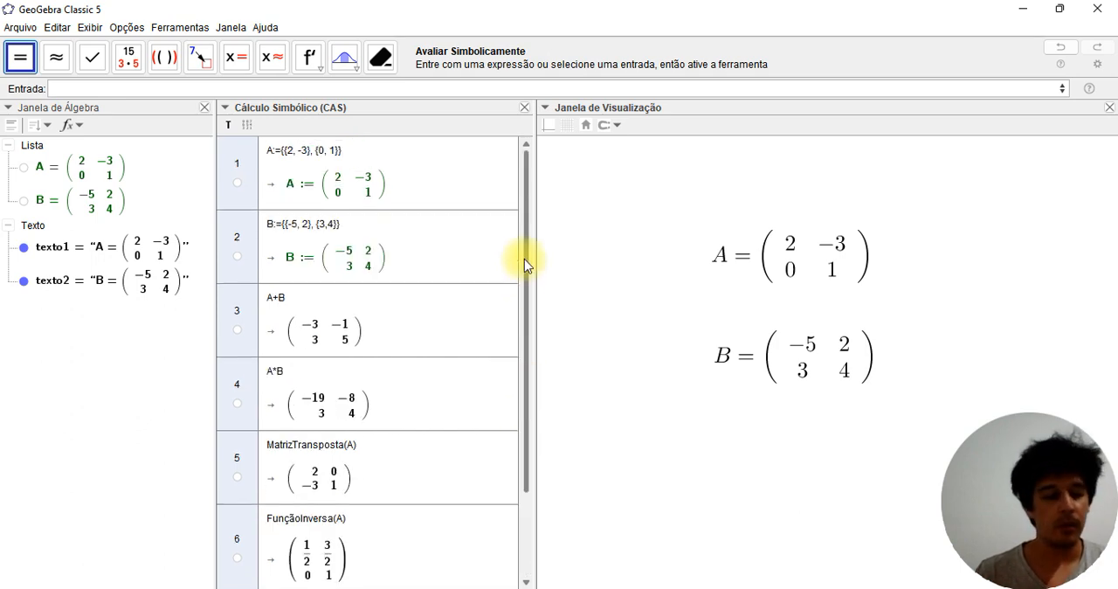